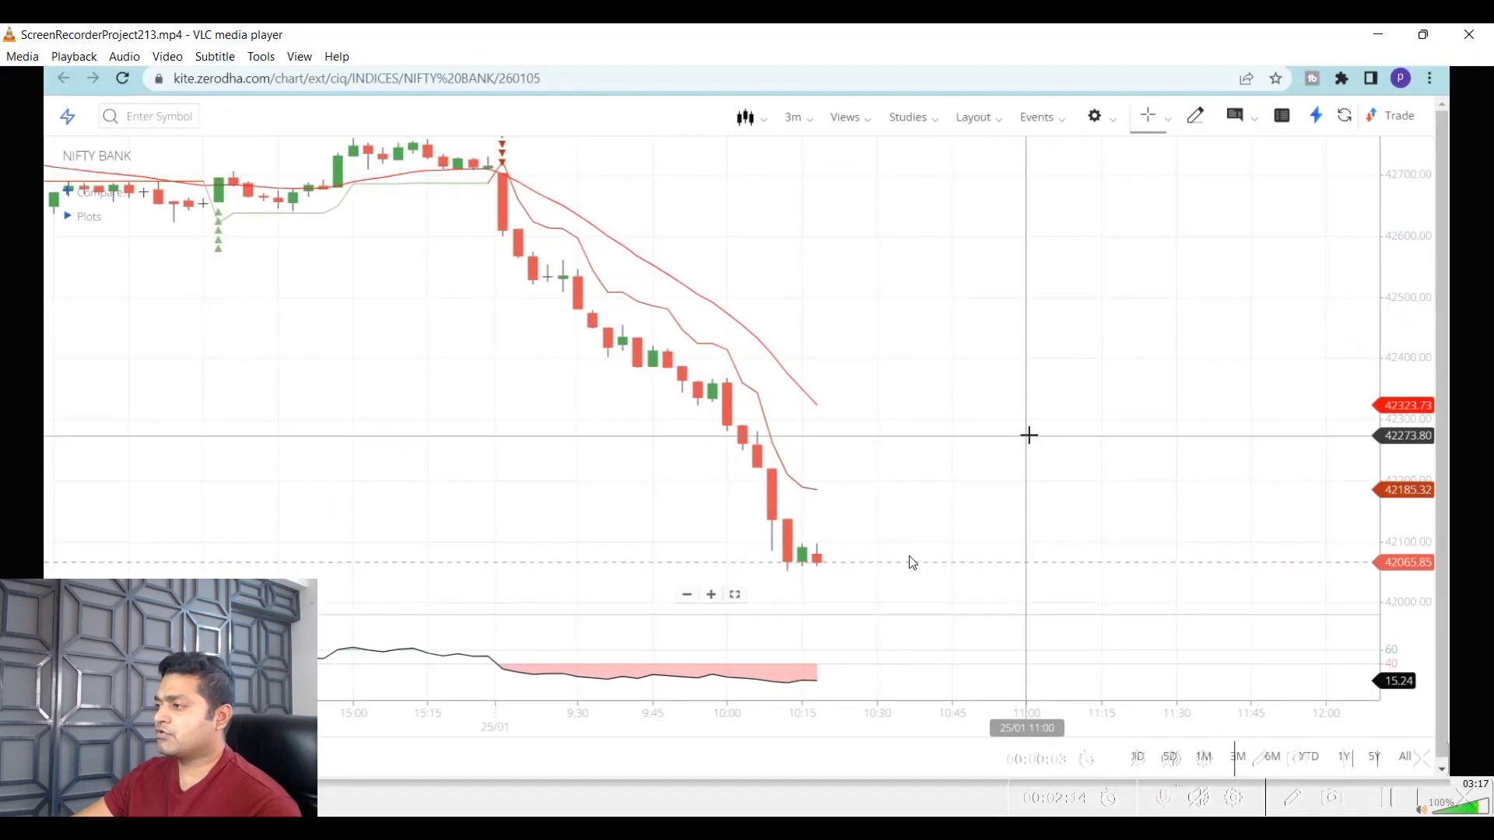
Expand the NIFTY BANK 3-minute chart to full screen, showing the sharp fall to about 42065.
double_click(912, 562)
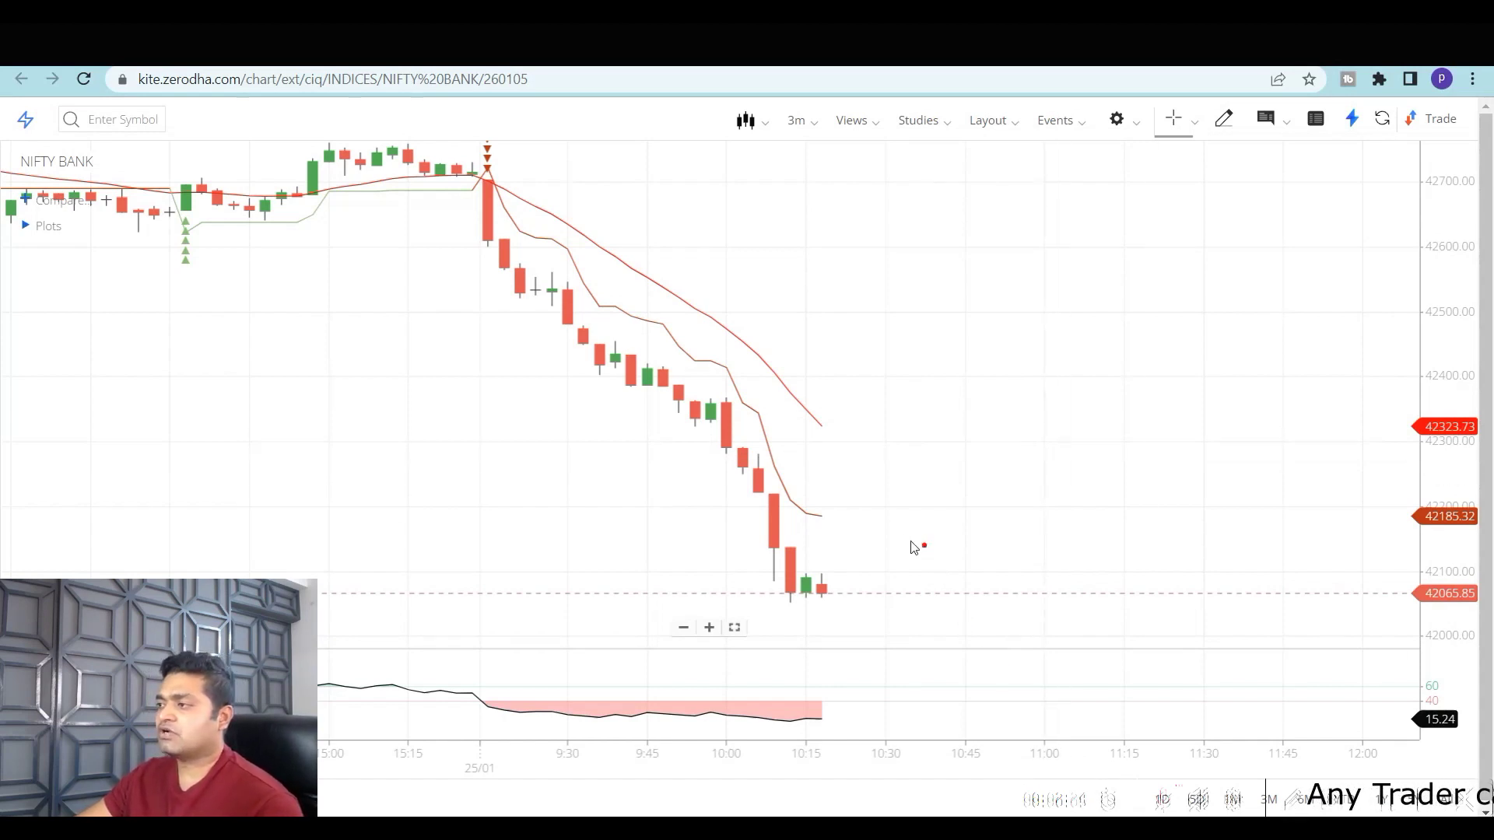
mouse_move(454, 226)
mouse_down()
mouse_move(743, 577)
mouse_move(745, 545)
mouse_up()
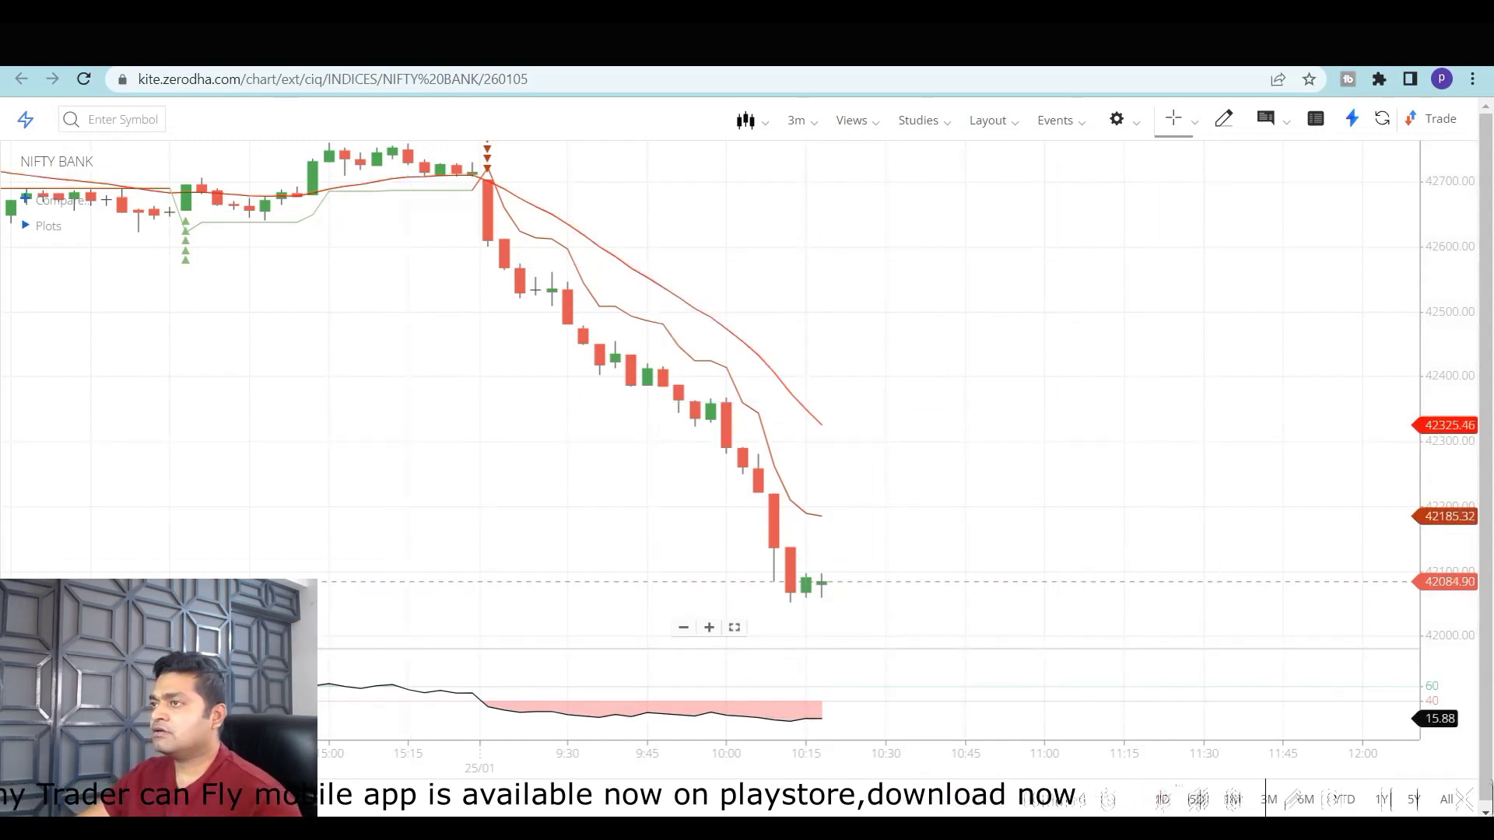
key(ctrl+Tab)
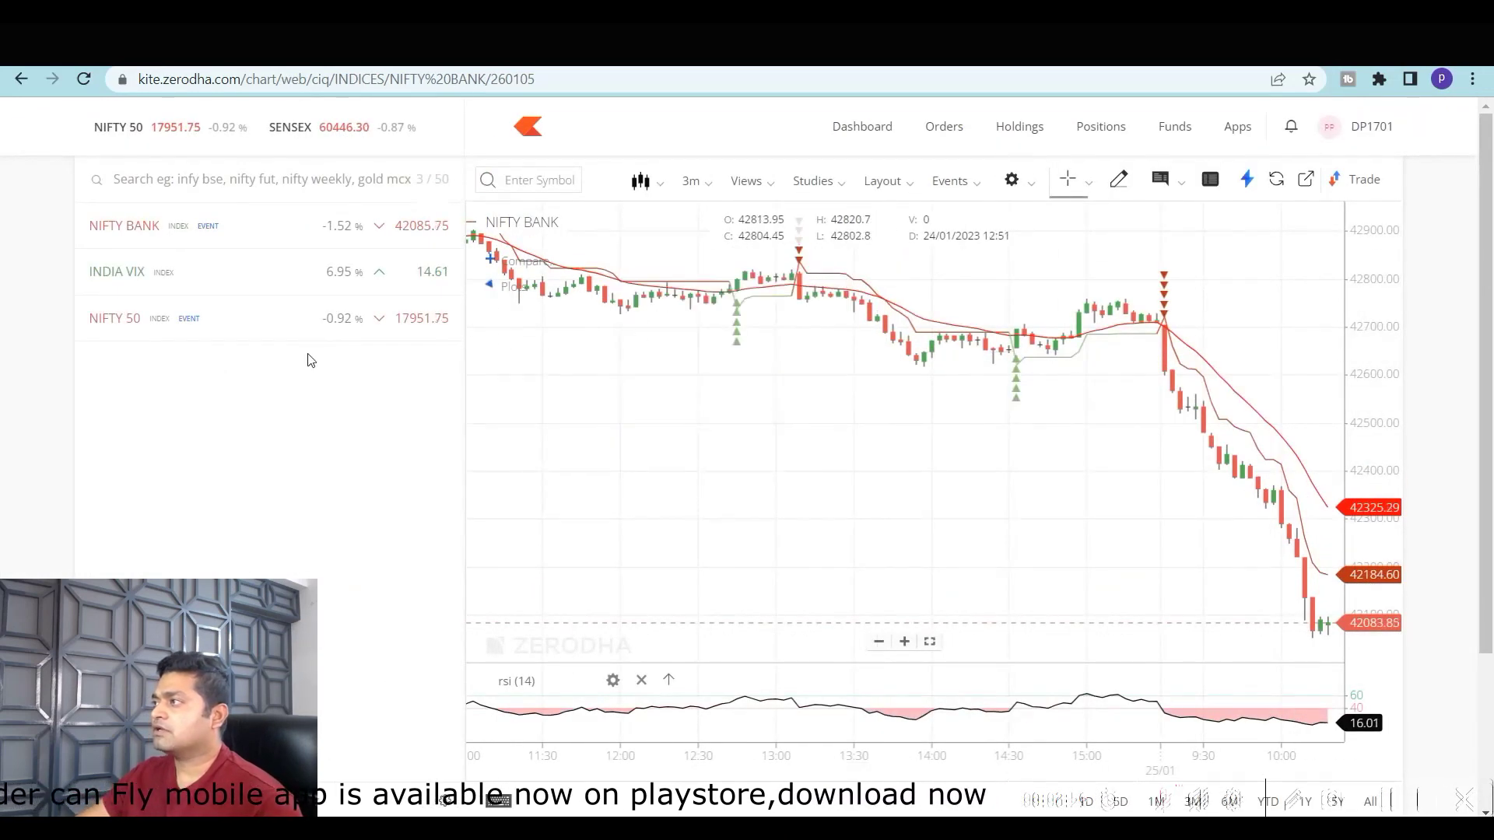
click(343, 274)
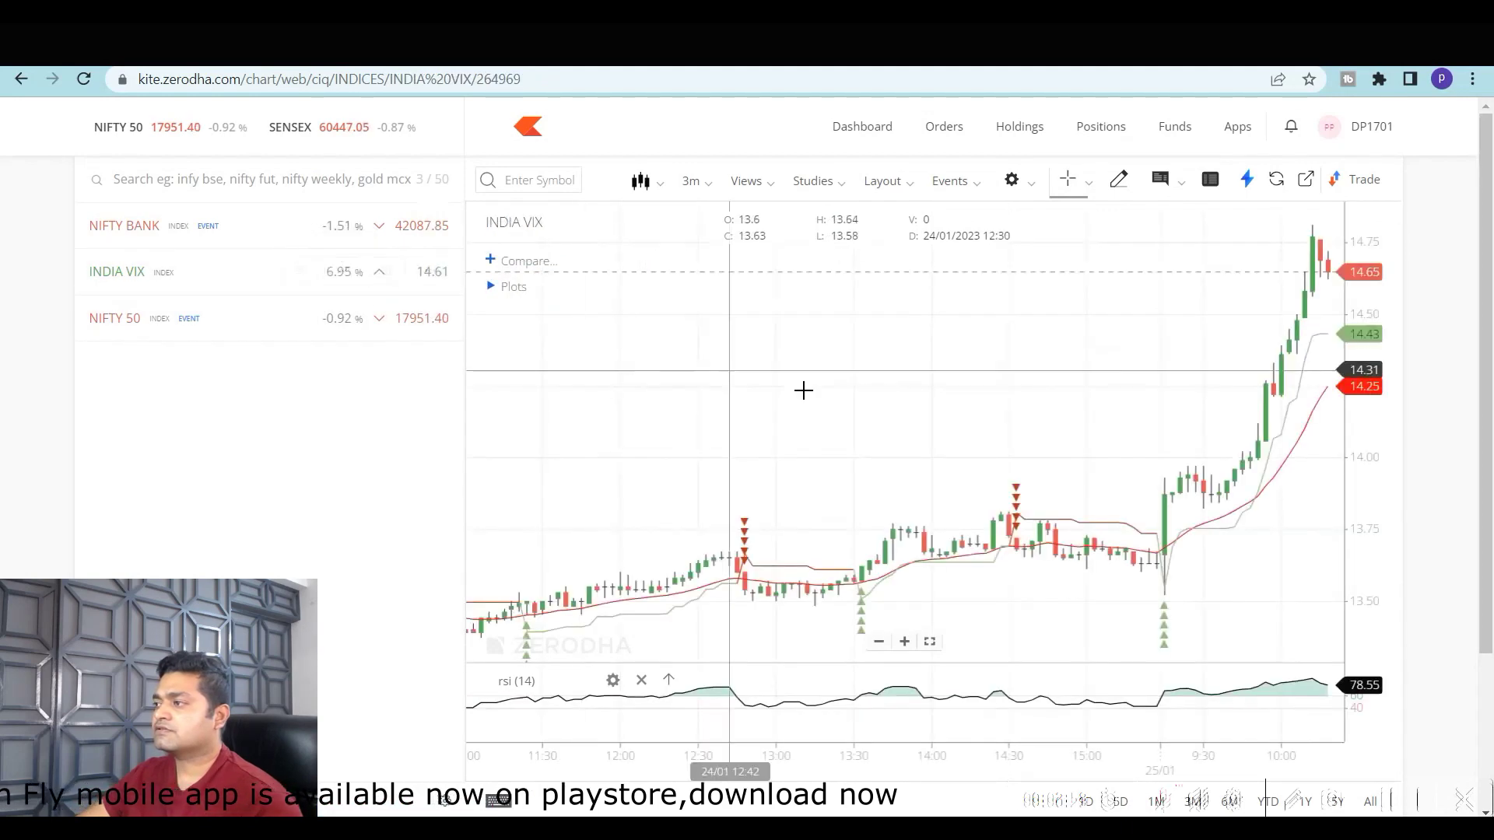
scroll(660, 437, up, 3)
drag(661, 437, 630, 397)
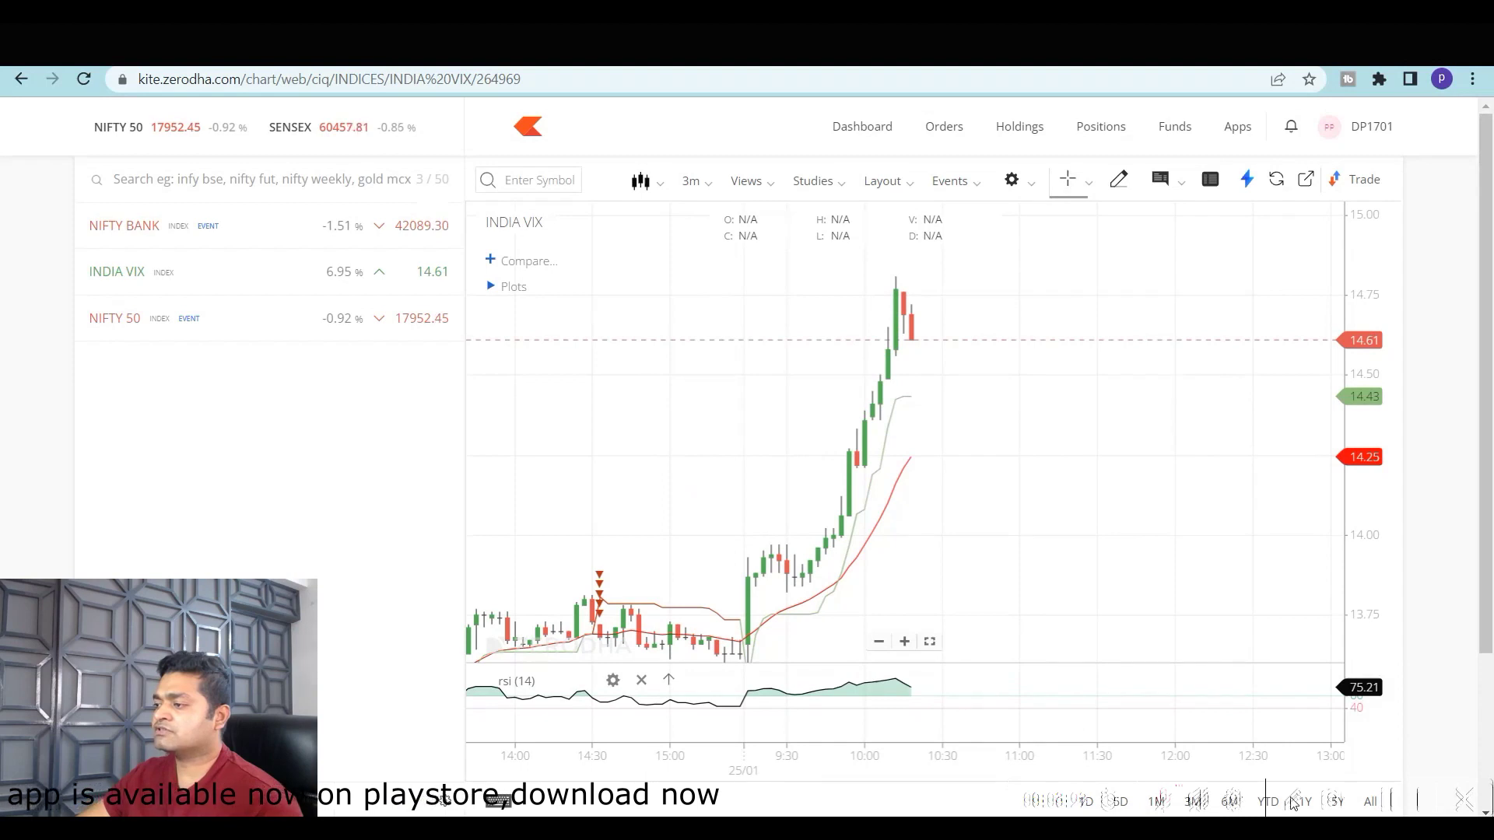
mouse_move(834, 593)
mouse_down()
mouse_move(989, 363)
mouse_move(1003, 359)
mouse_move(1017, 422)
mouse_up()
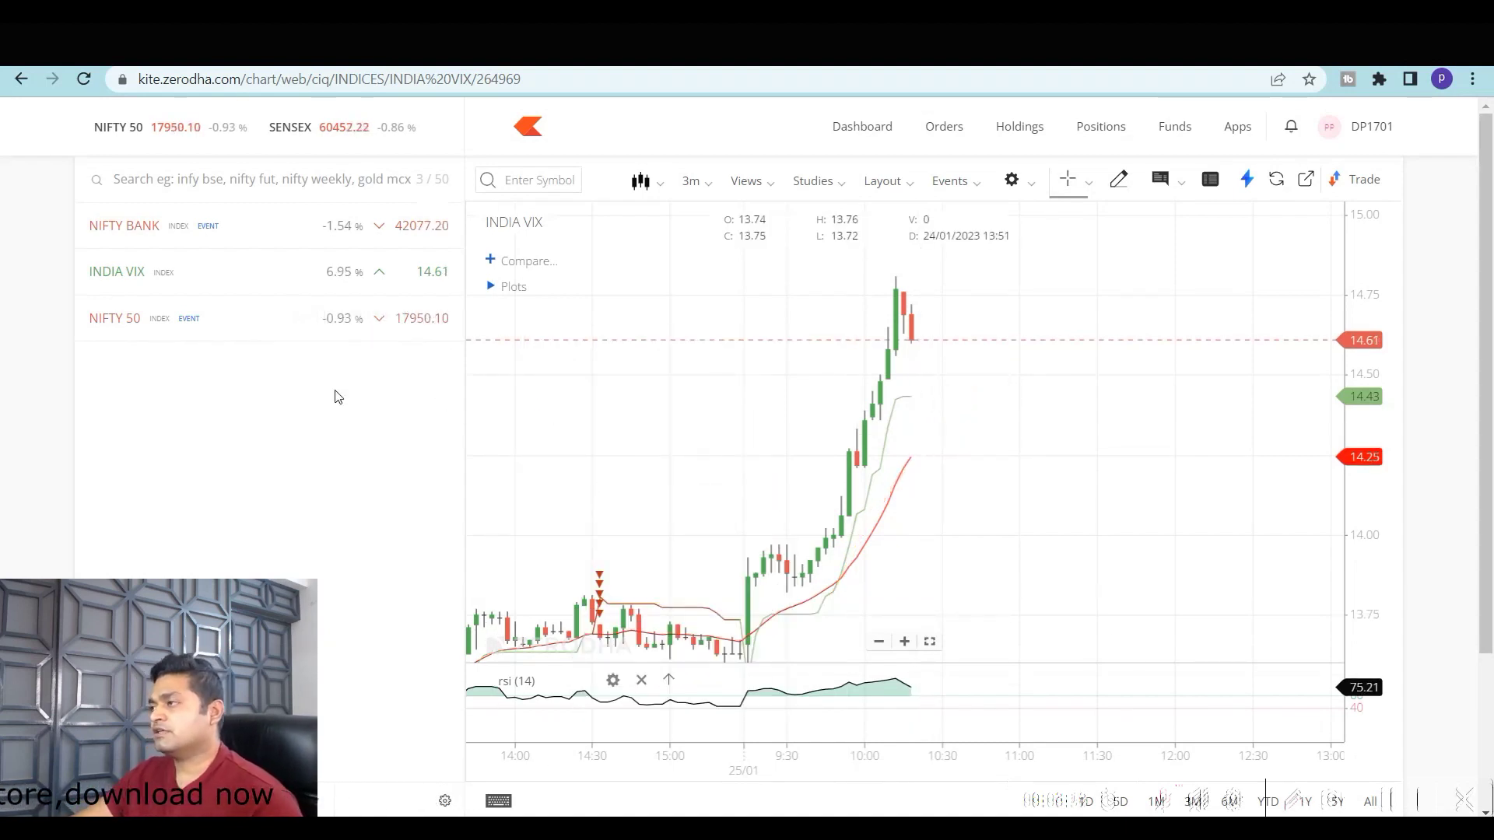
click(234, 79)
click(296, 116)
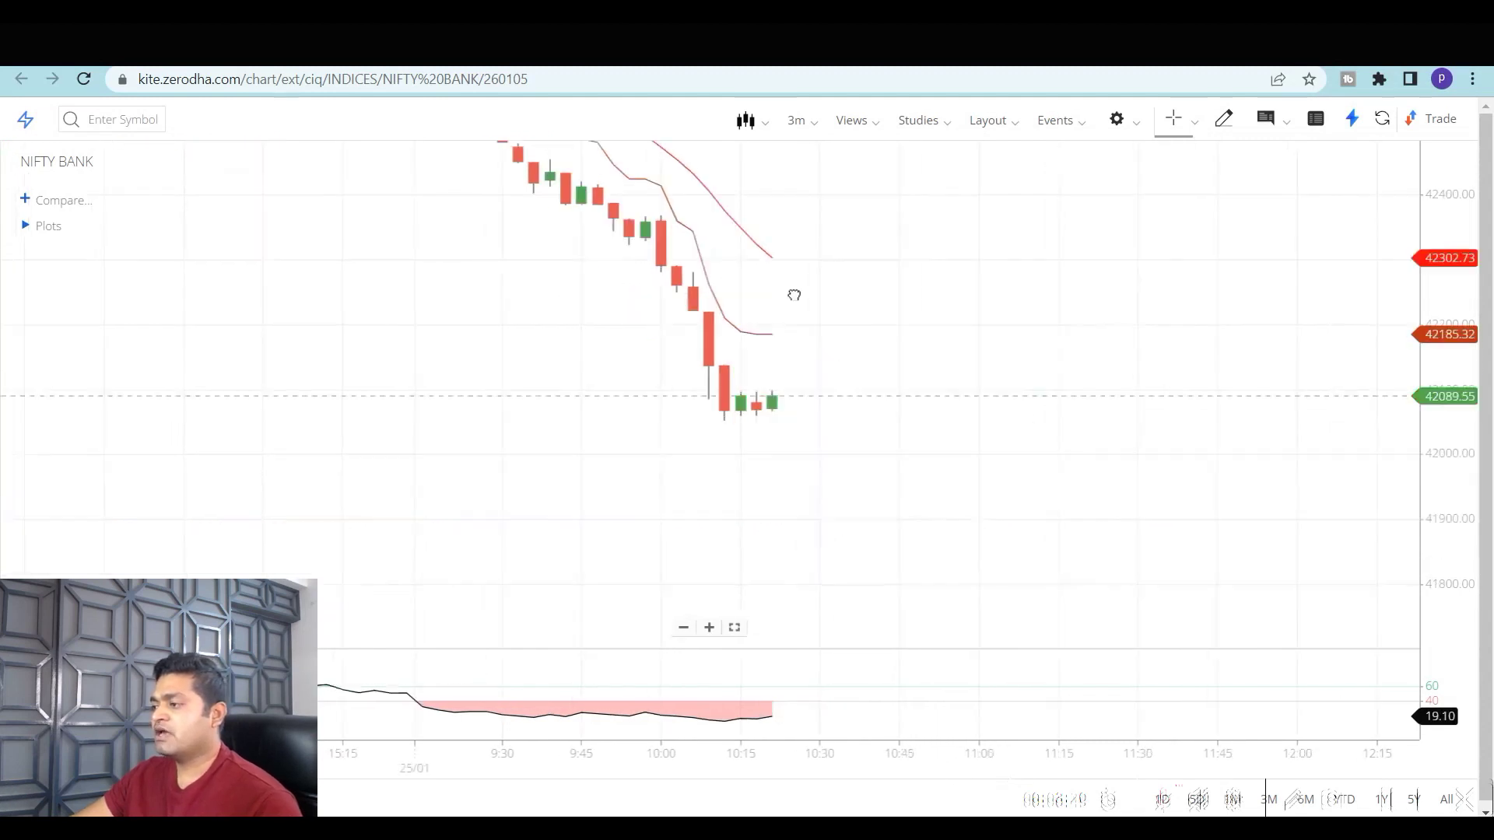
Pan the NIFTY BANK chart to the latest candles, glancing at positions before returning to the chart.
drag(790, 293, 795, 397)
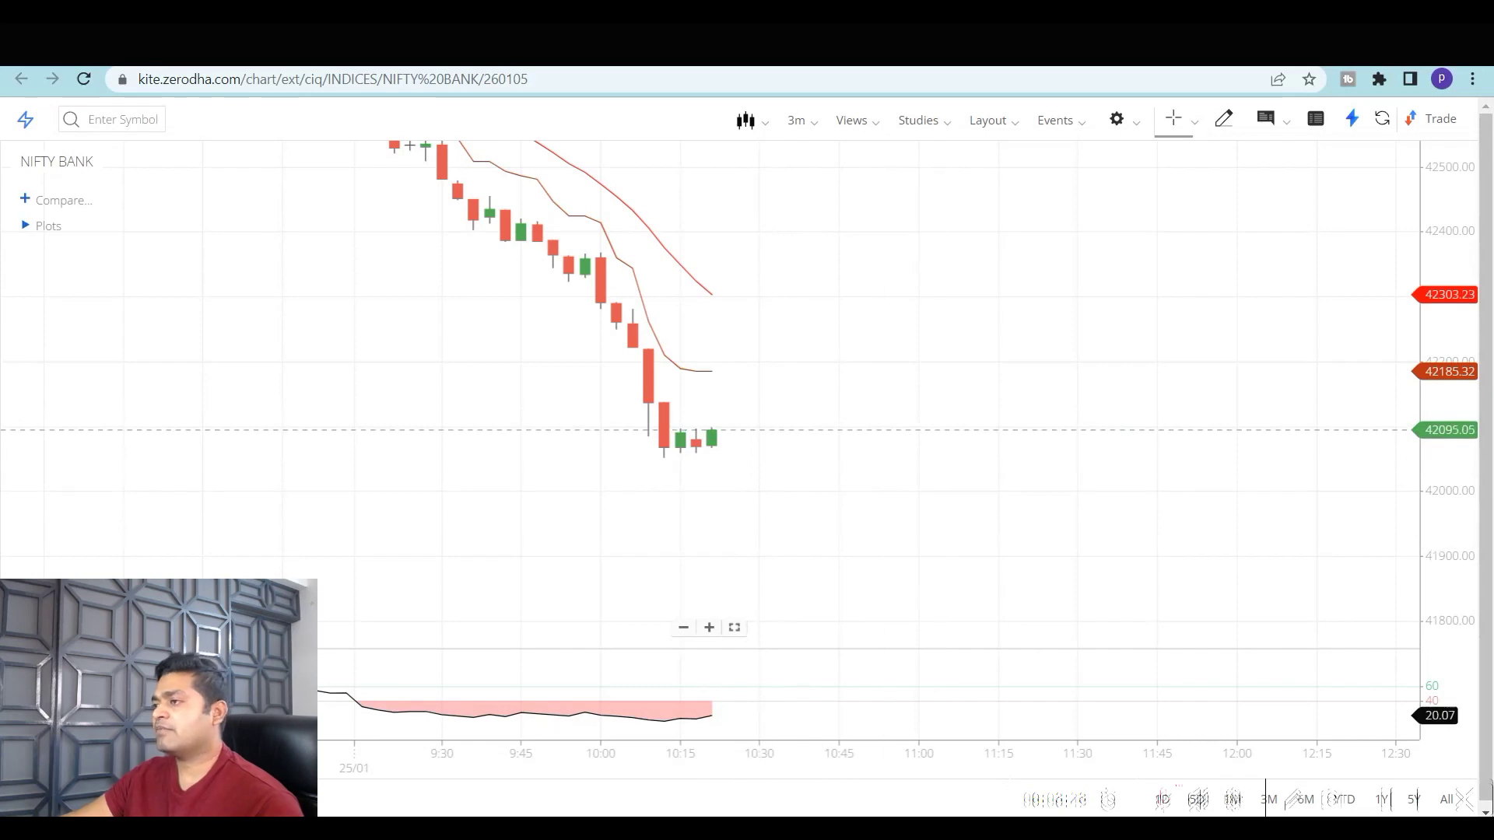
key(ctrl+Tab)
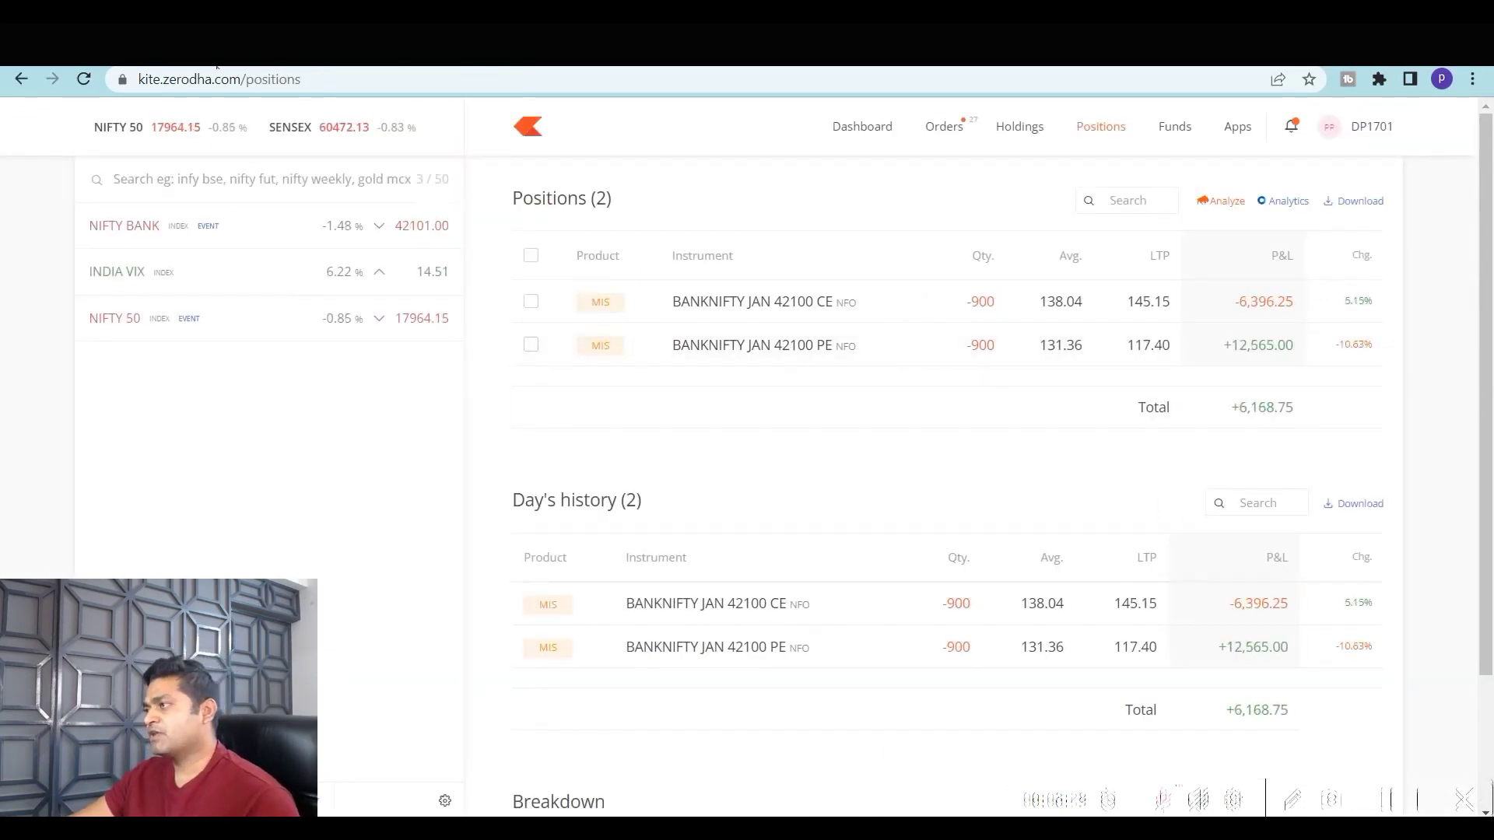
key(ctrl+Tab)
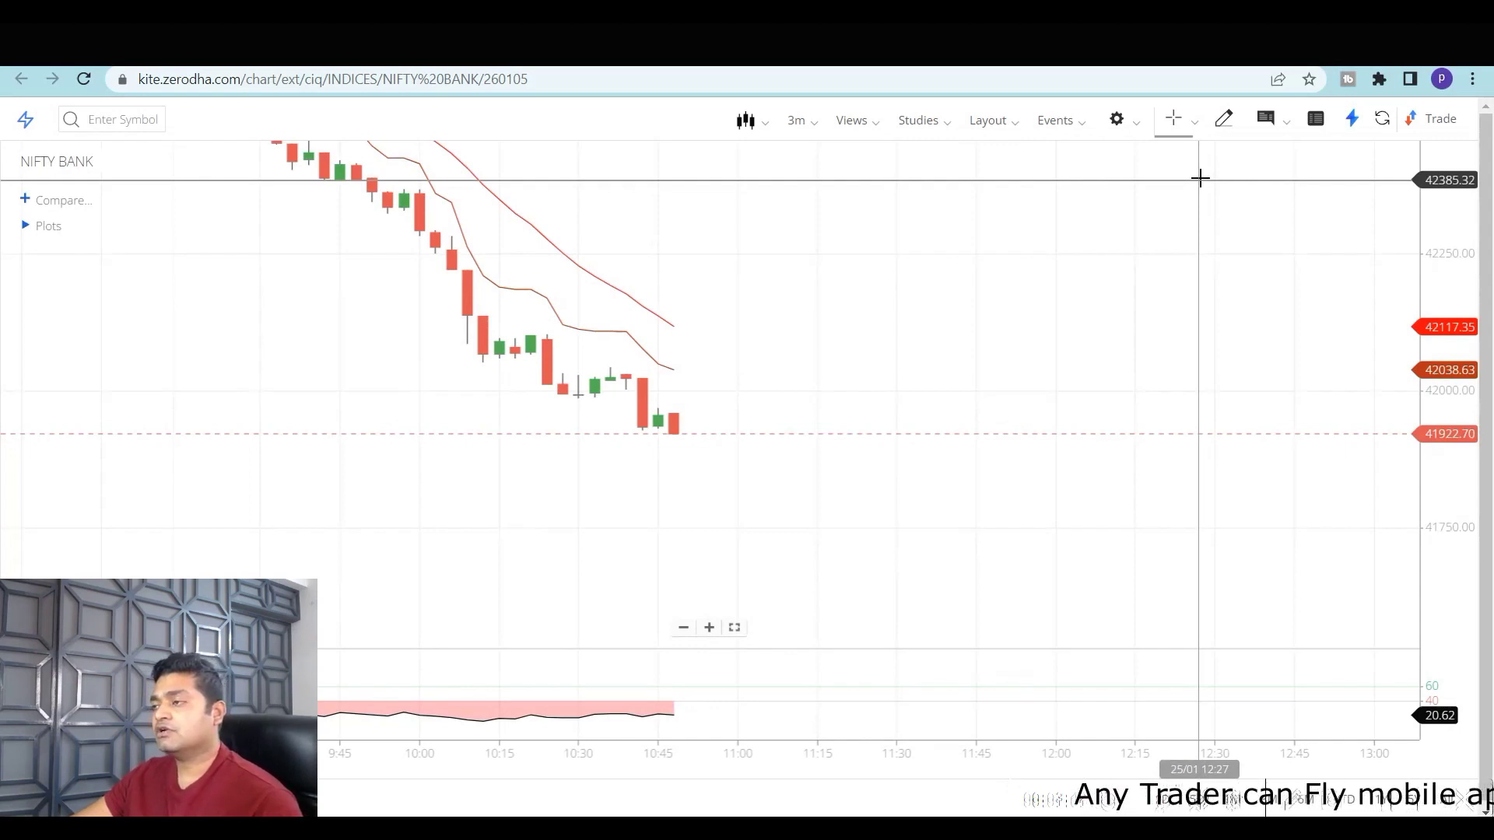
Mark a horizontal level at the 41928 last price, then view positions netting +4,788.75.
click(1224, 118)
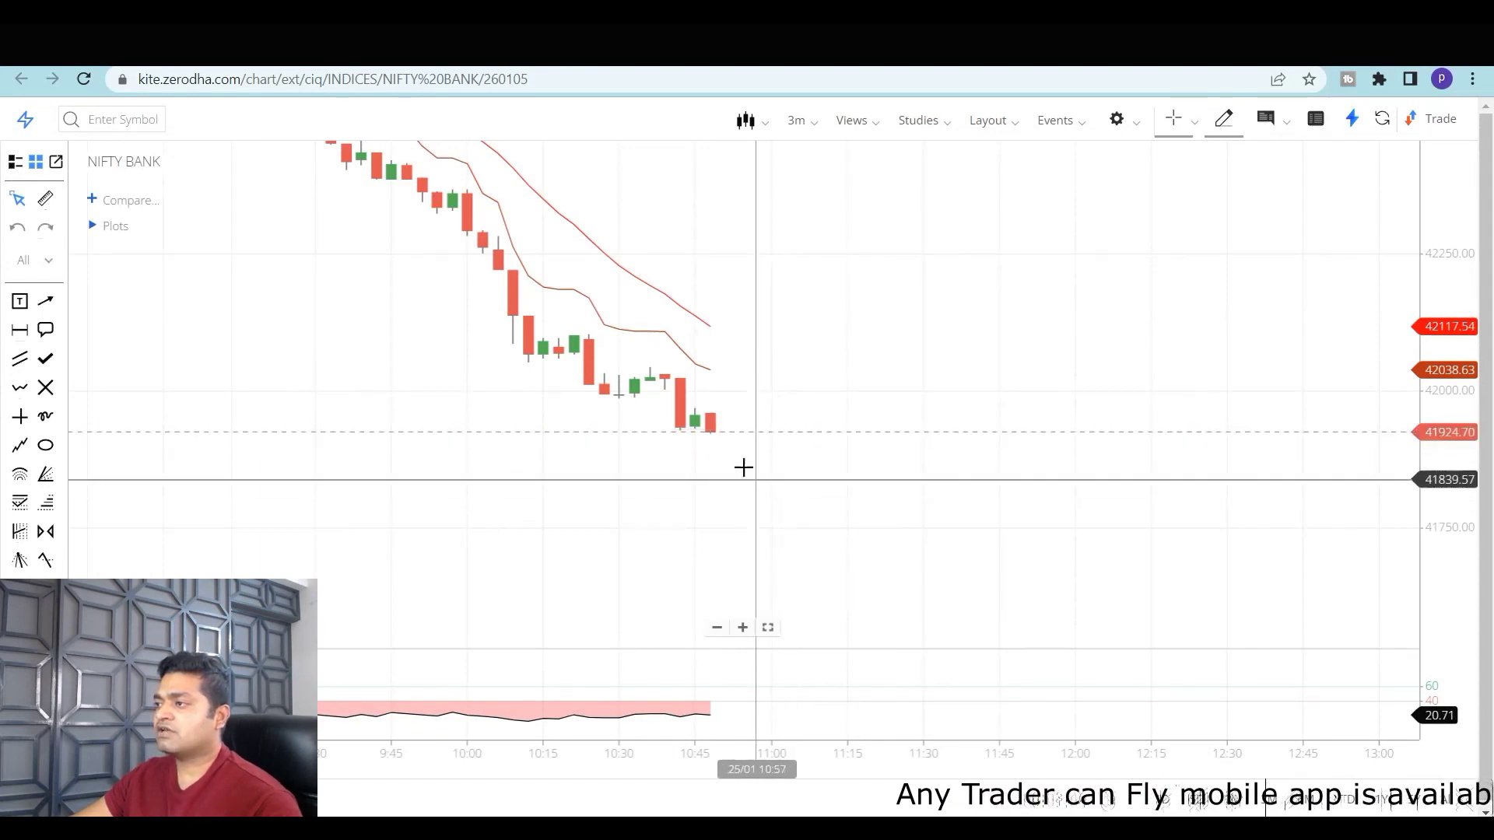
click(20, 329)
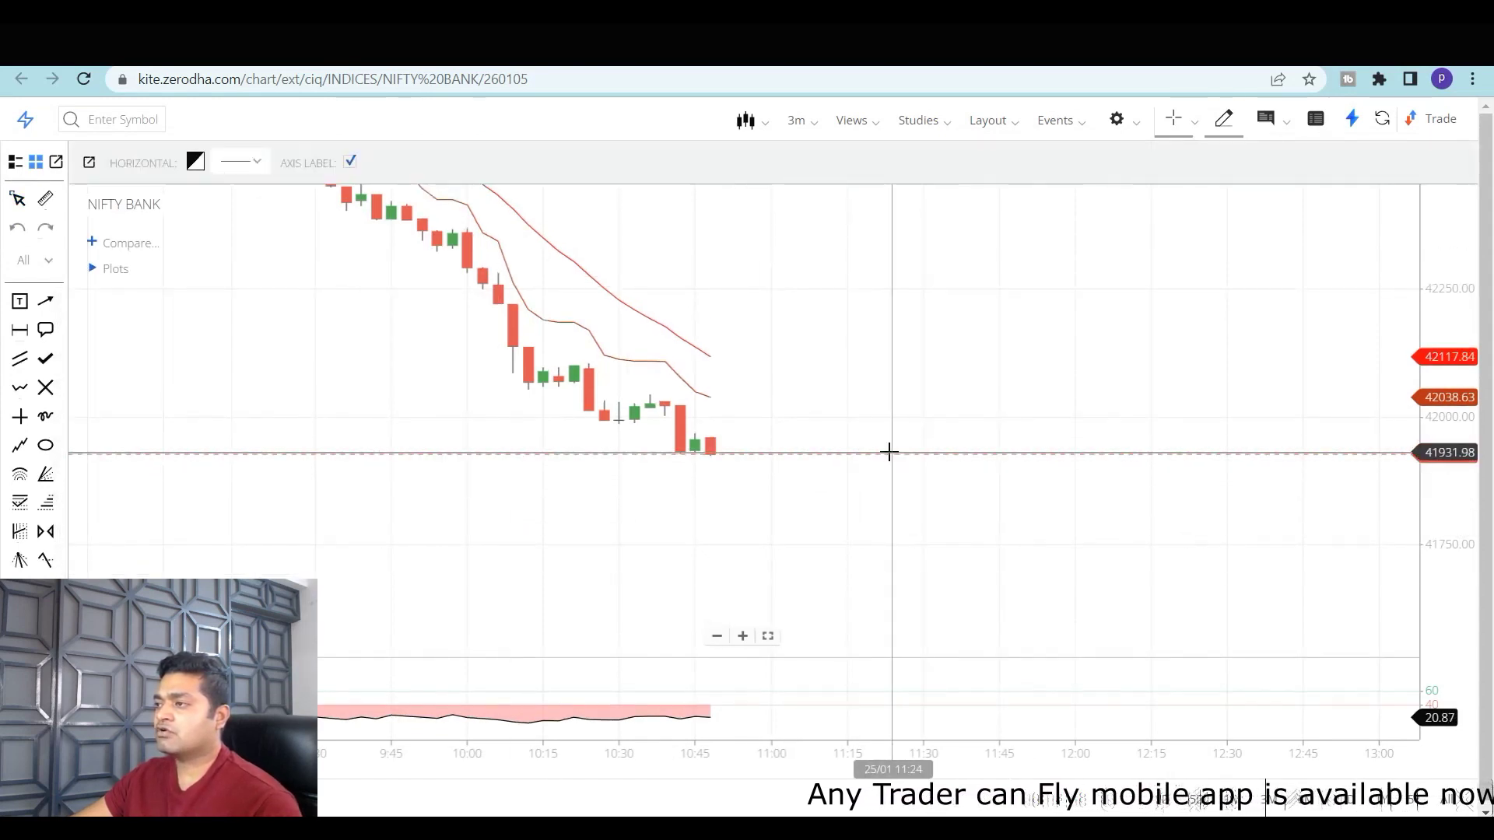
click(888, 450)
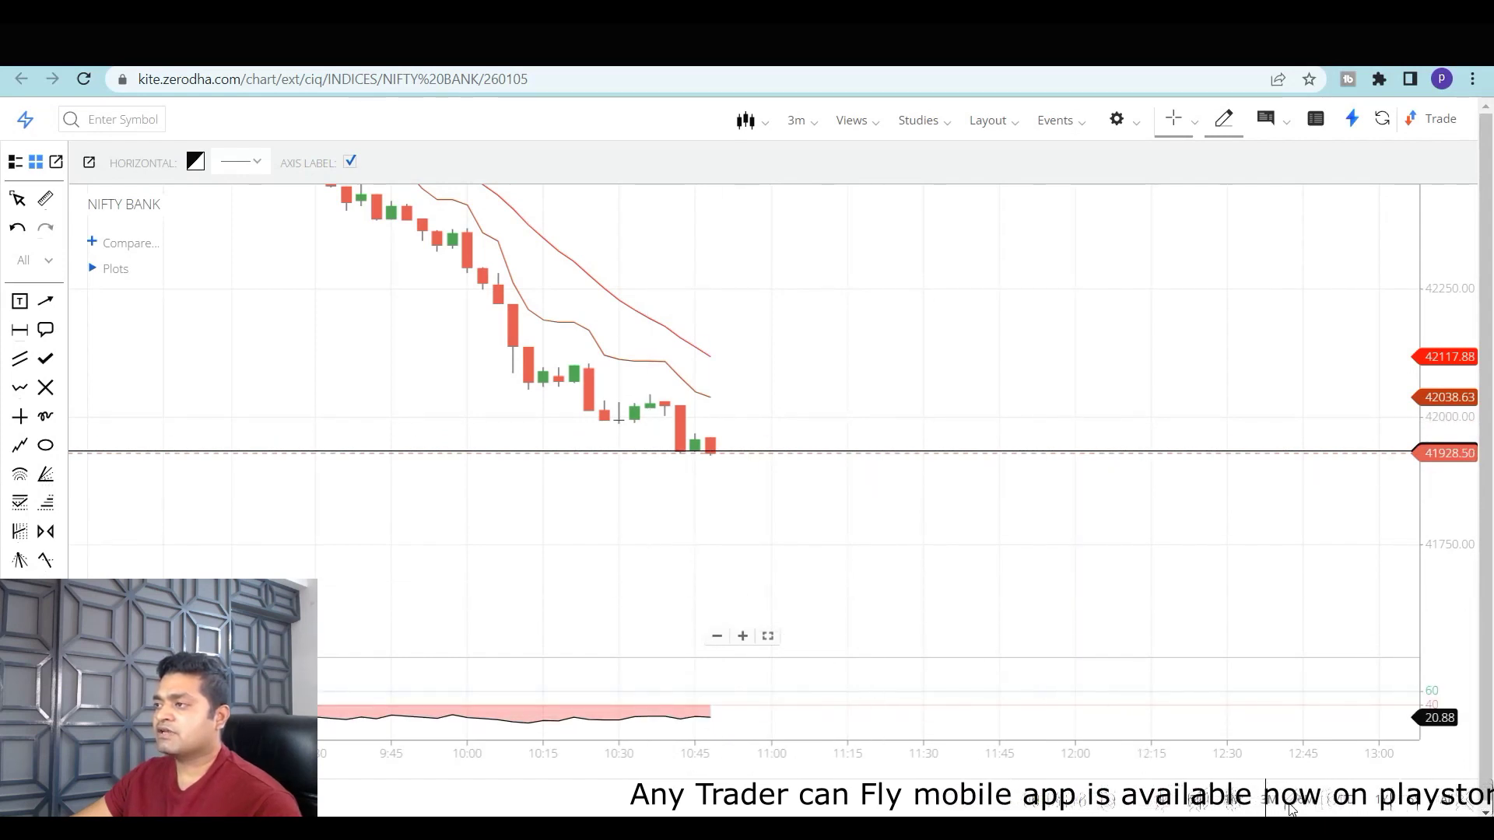
mouse_move(738, 385)
mouse_down()
mouse_move(739, 480)
mouse_move(775, 456)
mouse_up()
key(Escape)
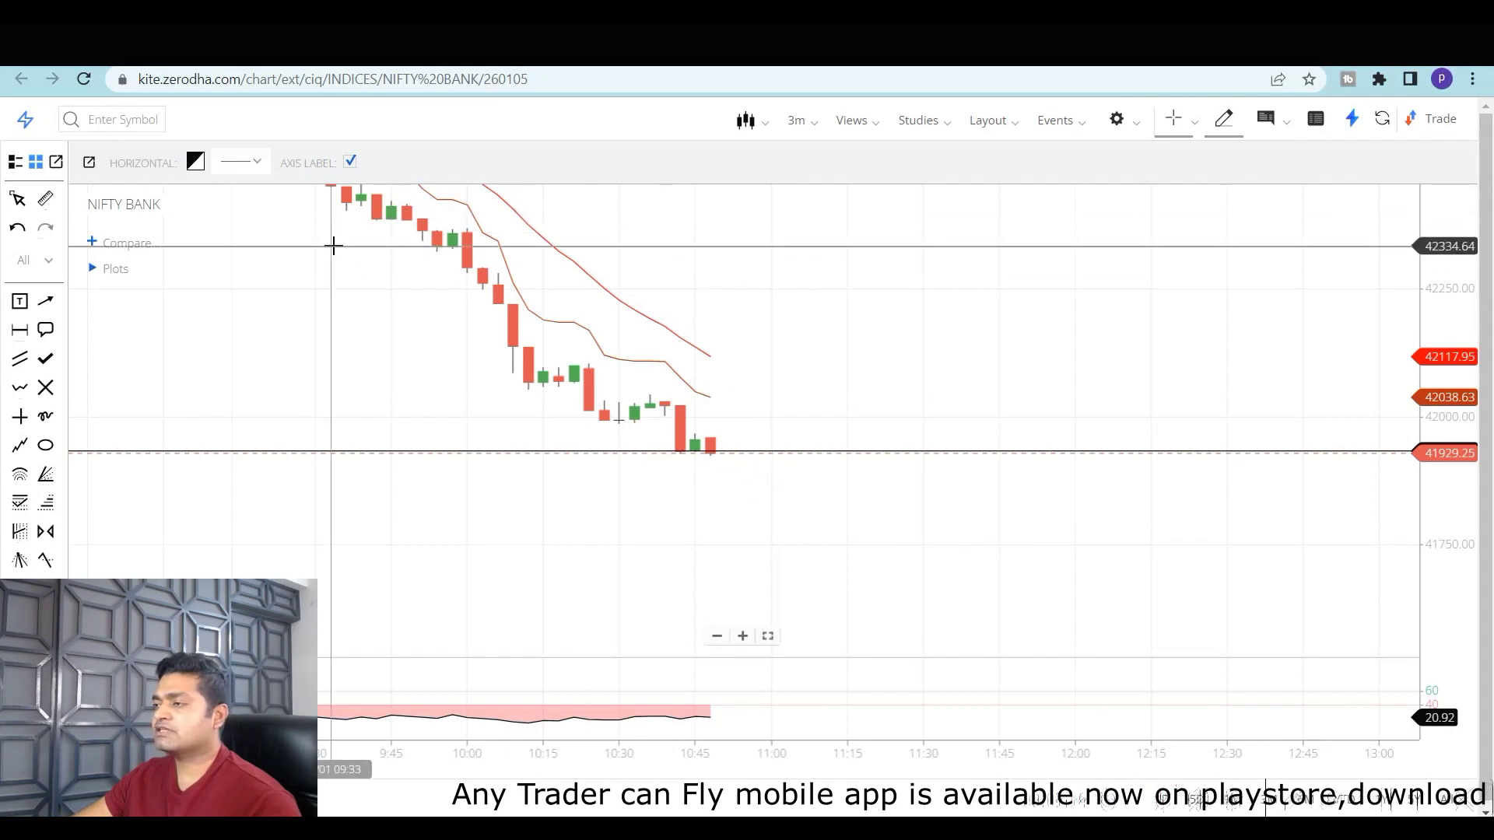
click(120, 55)
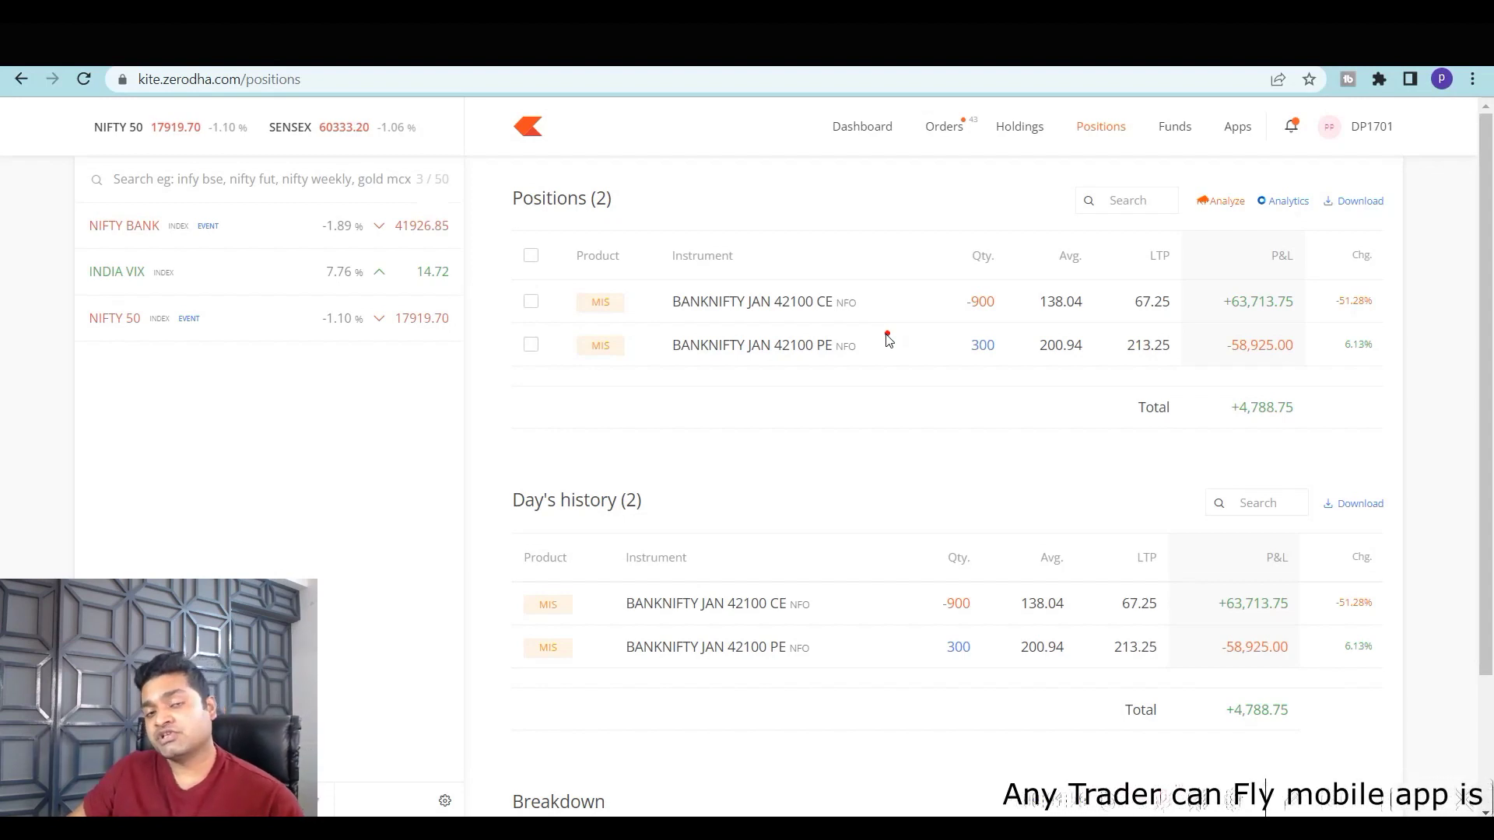
Highlight the 42100 PE position and its 300 quantity, then return to and pan the NIFTY BANK chart.
mouse_move(887, 335)
mouse_down()
mouse_move(805, 321)
mouse_move(663, 355)
mouse_move(890, 376)
mouse_move(869, 335)
mouse_up()
drag(962, 366, 1005, 360)
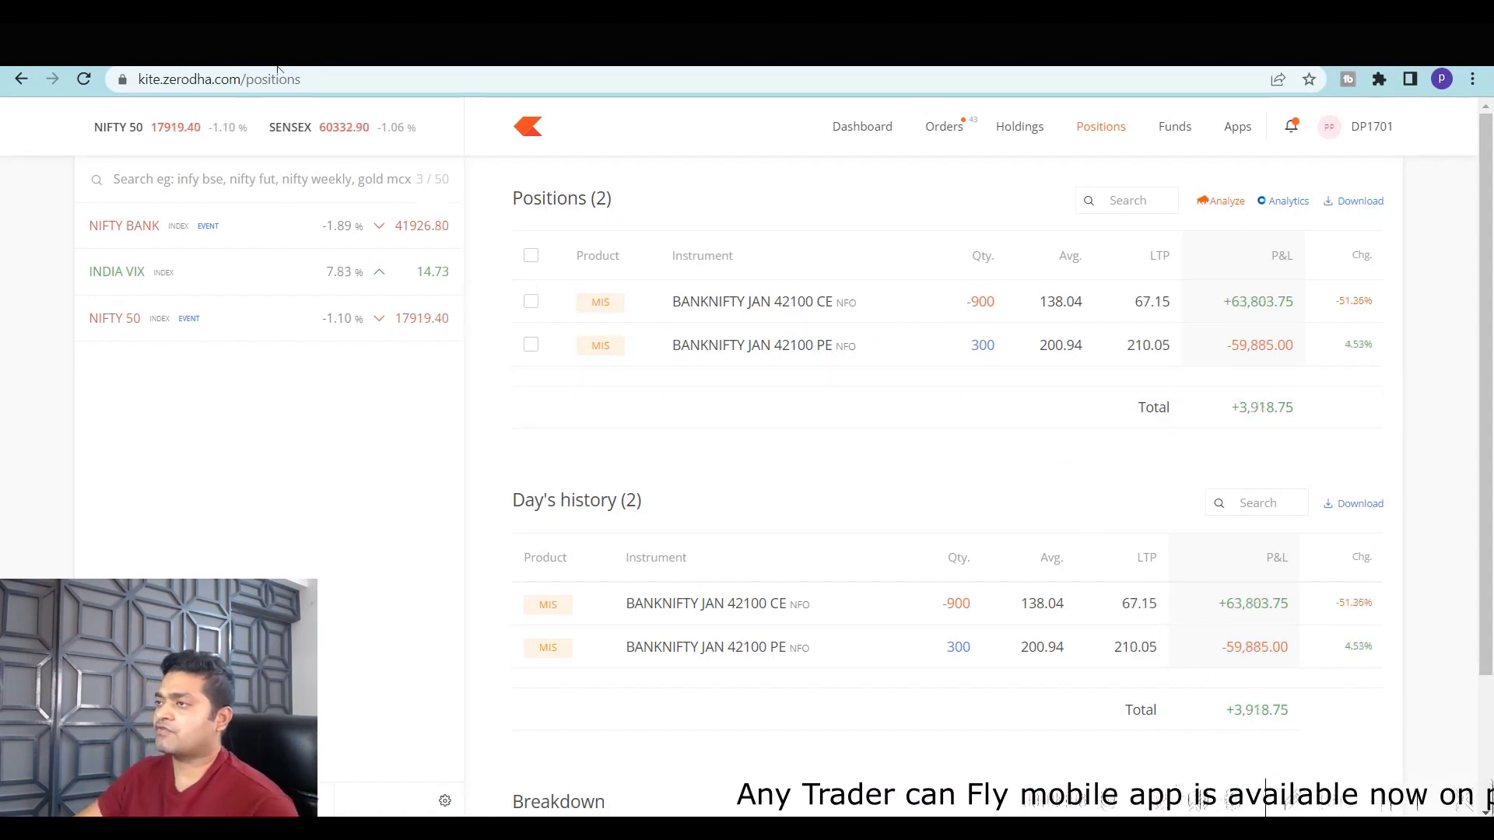
click(380, 206)
drag(857, 394, 810, 396)
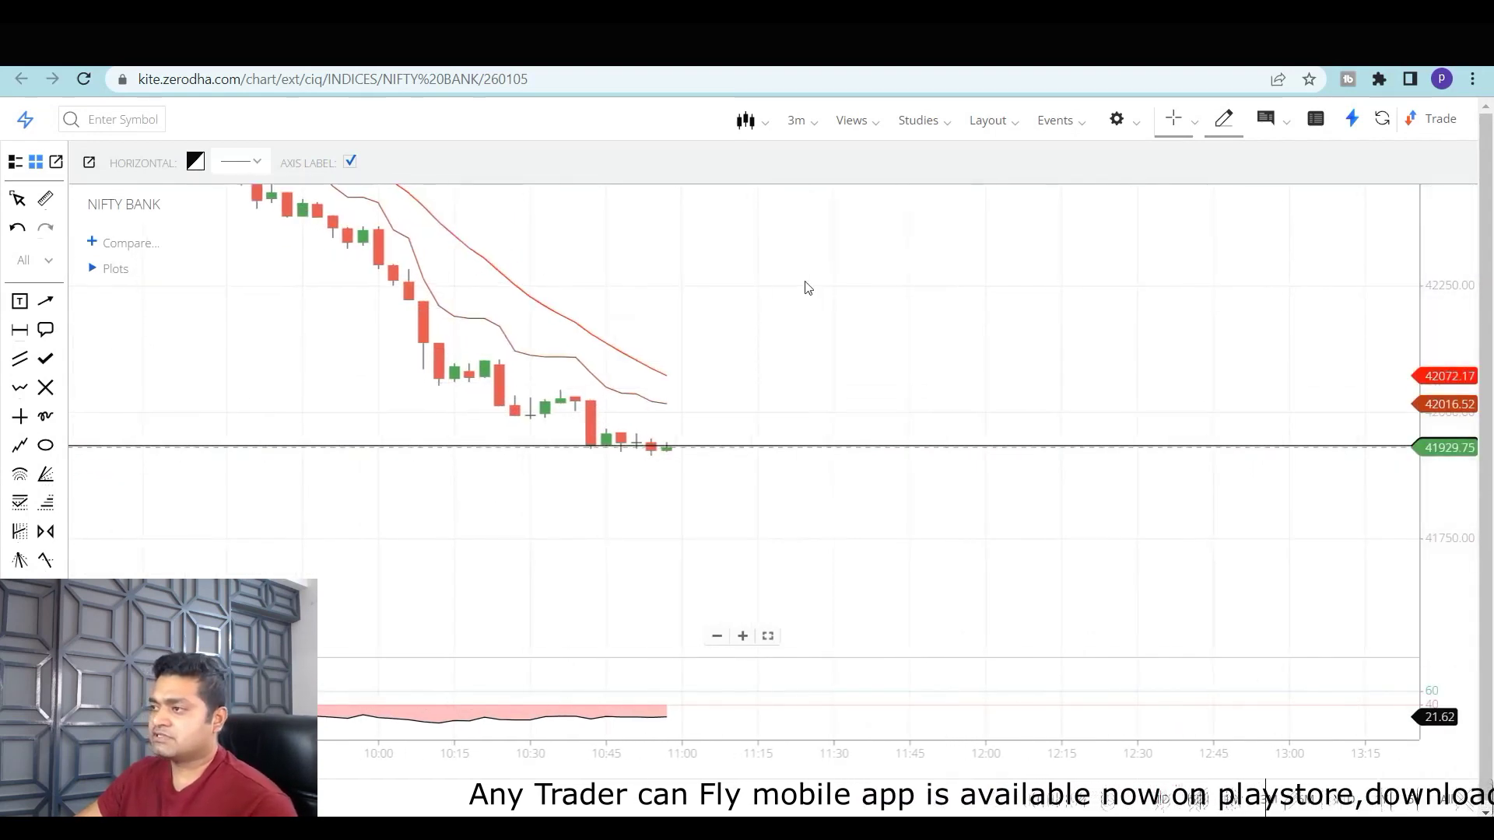
drag(803, 286, 823, 305)
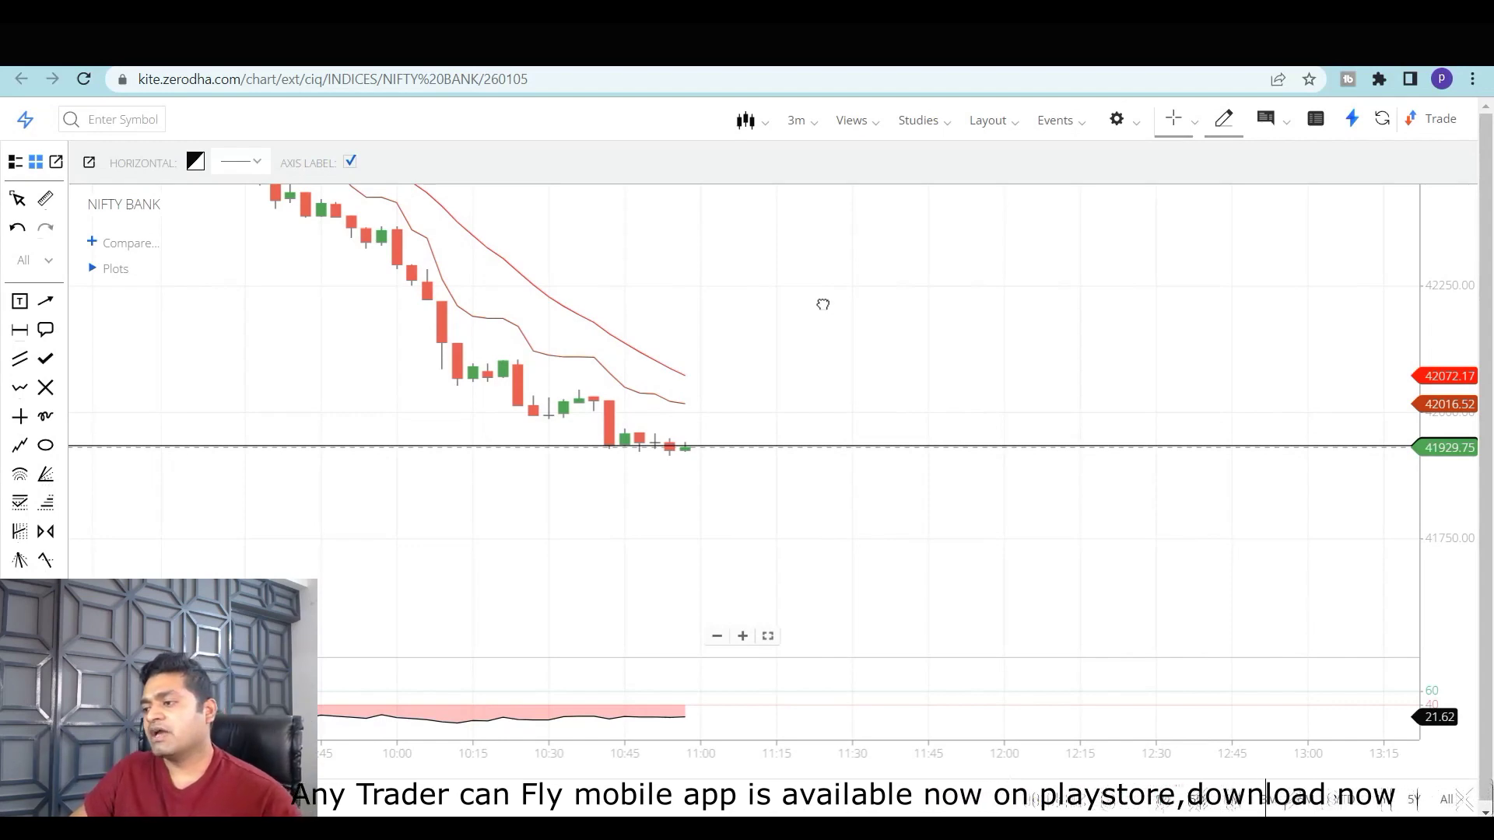
drag(824, 304, 794, 383)
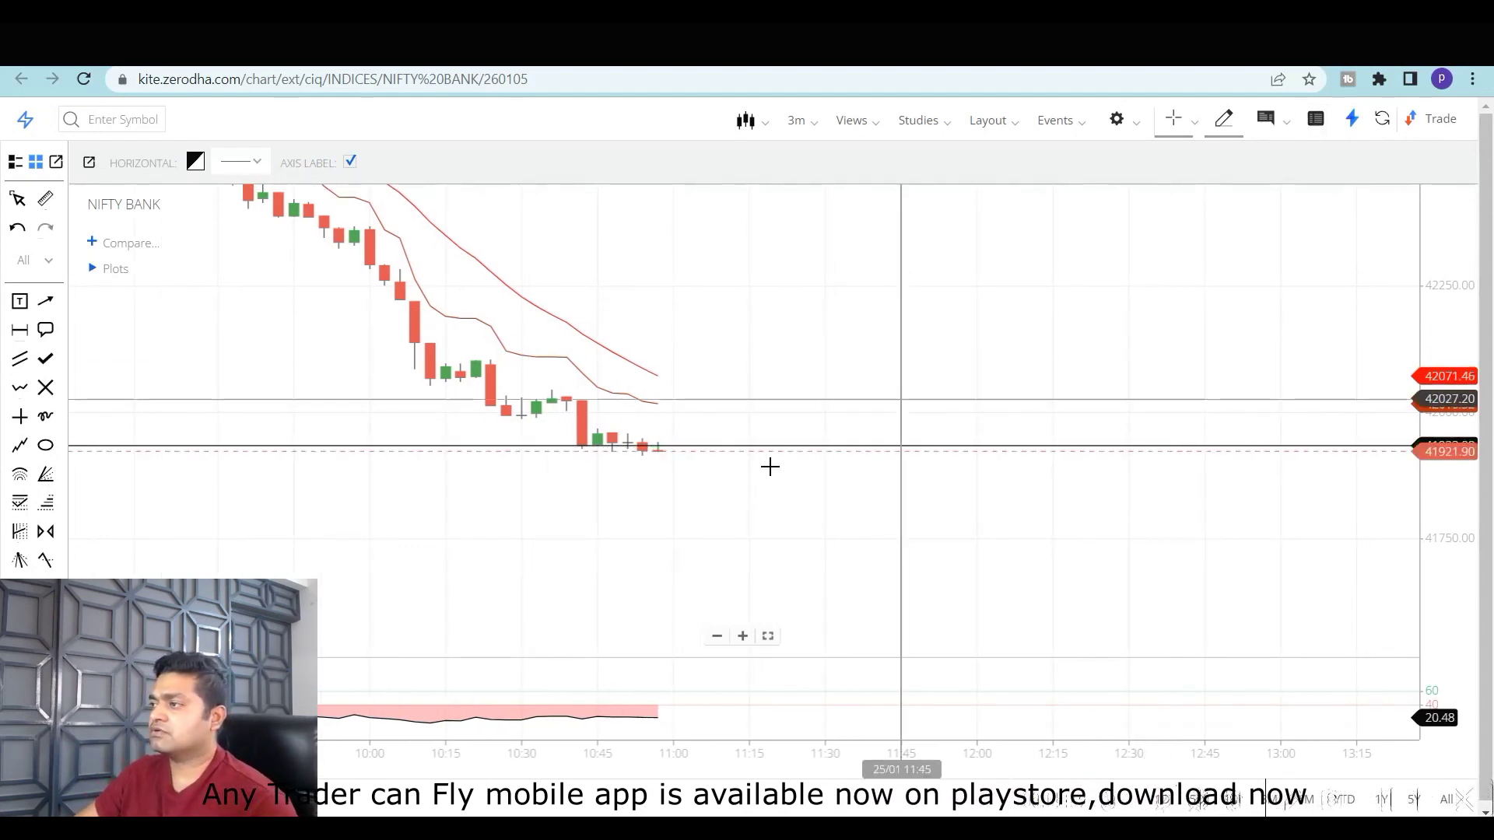
drag(529, 421, 704, 422)
drag(534, 469, 724, 477)
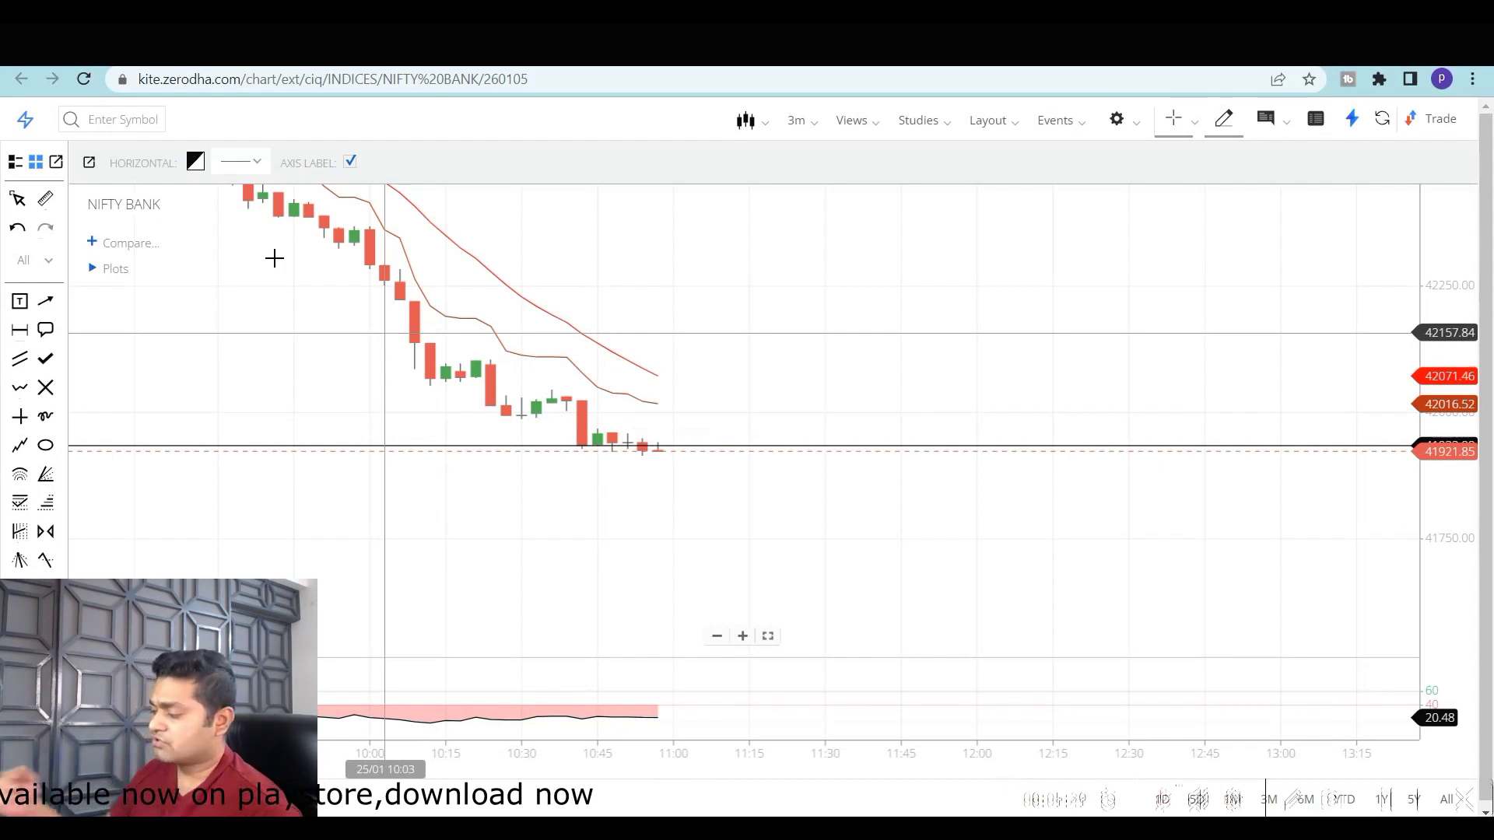
key(ctrl+w)
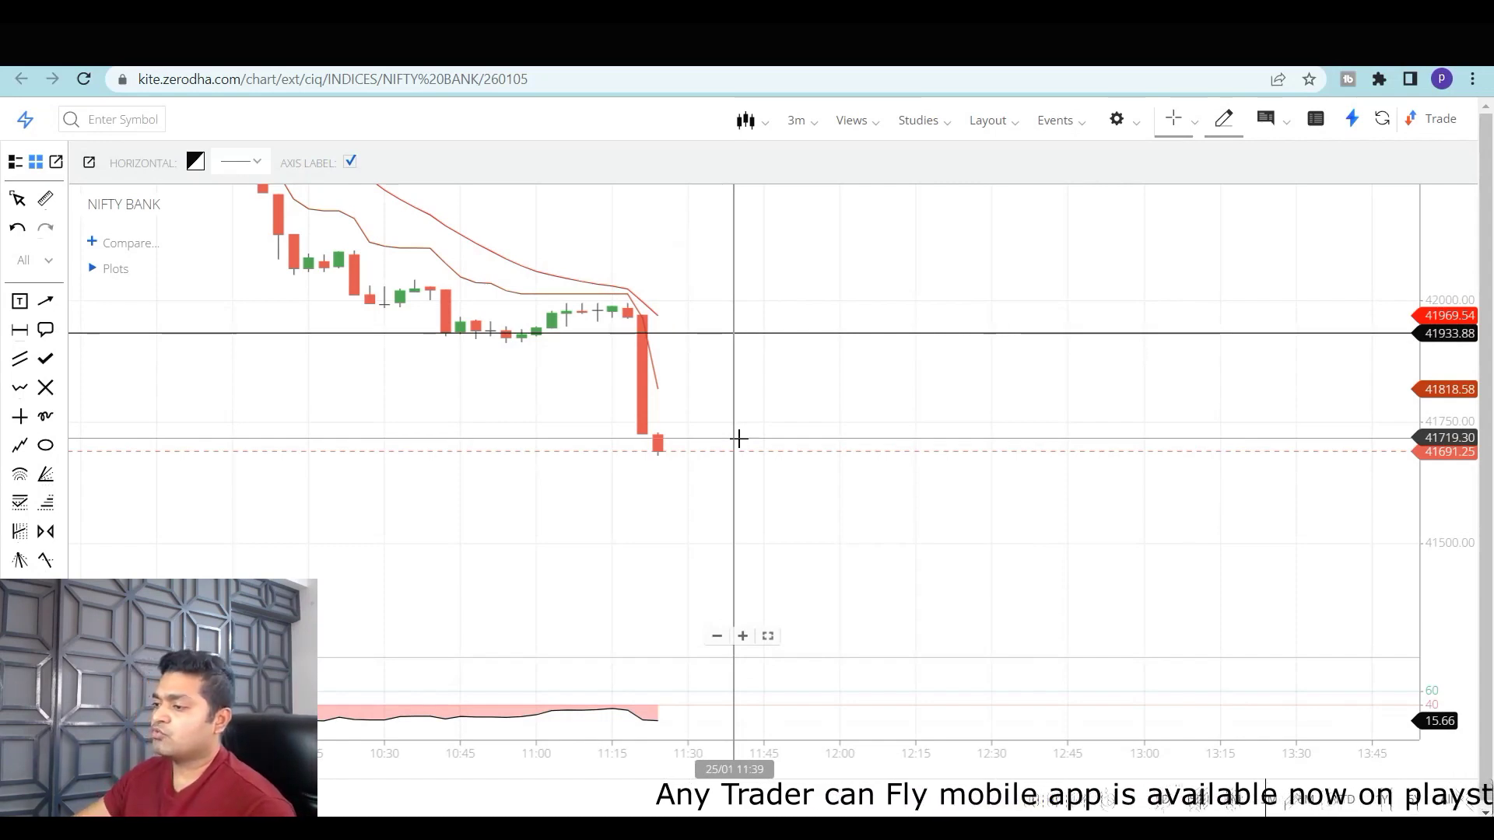
Check the chart, clear the order toast, and settle on Positions showing the new 40000 PE and +1,62,071.25 P&L.
drag(738, 439, 747, 493)
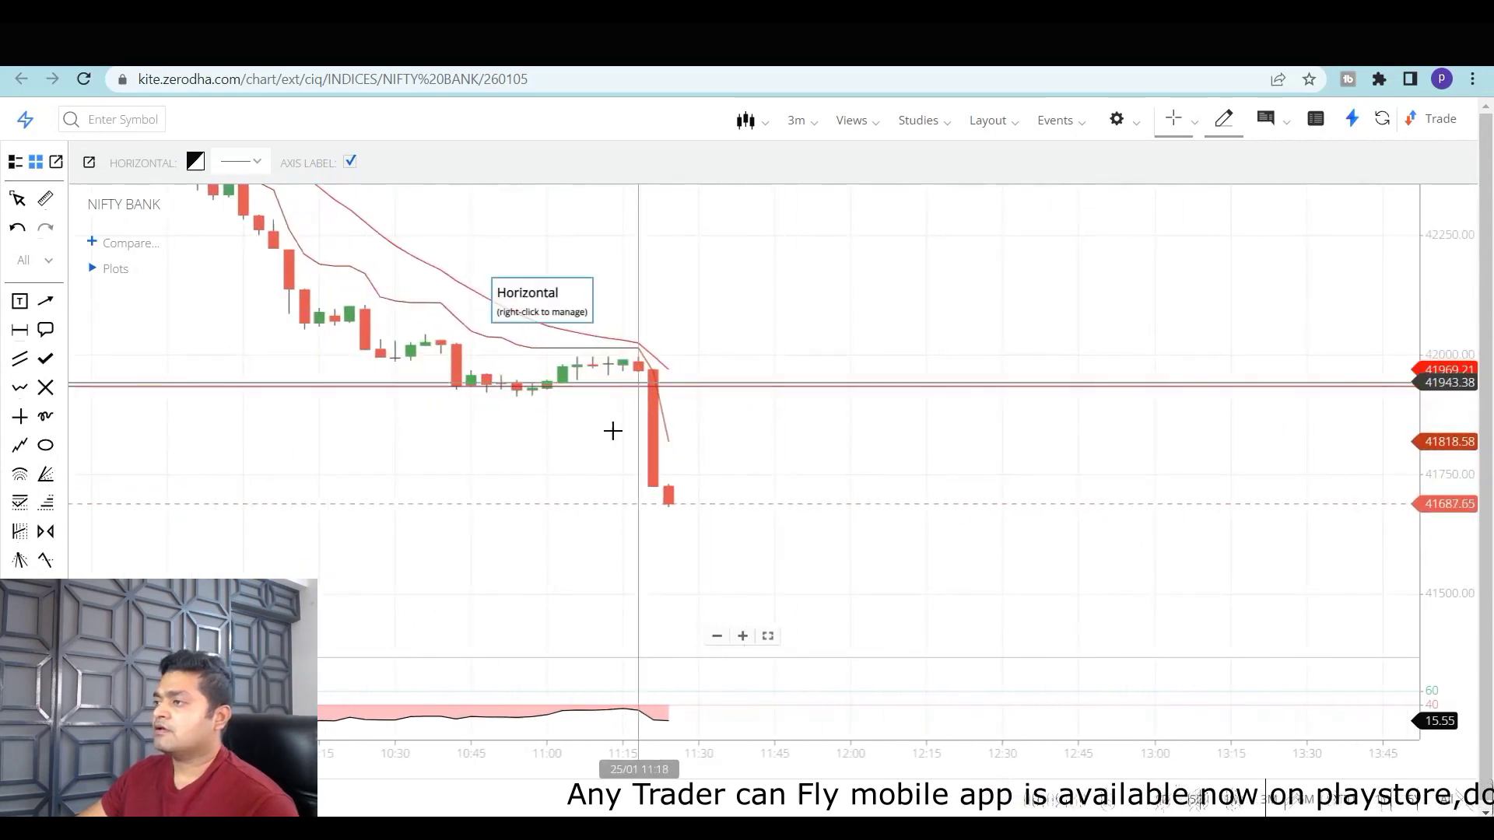
key(ctrl+Tab)
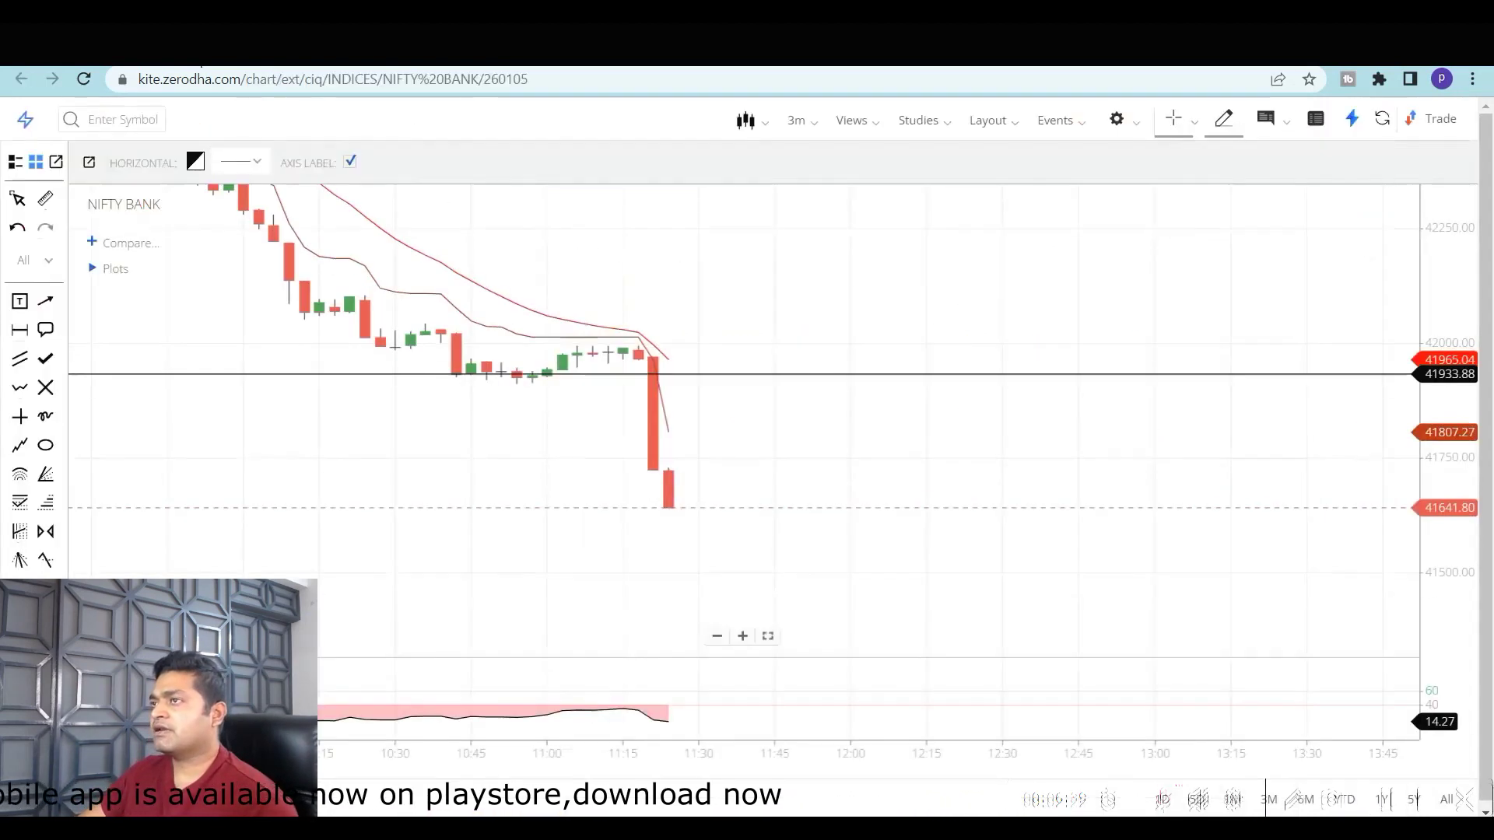
key(ctrl+Tab)
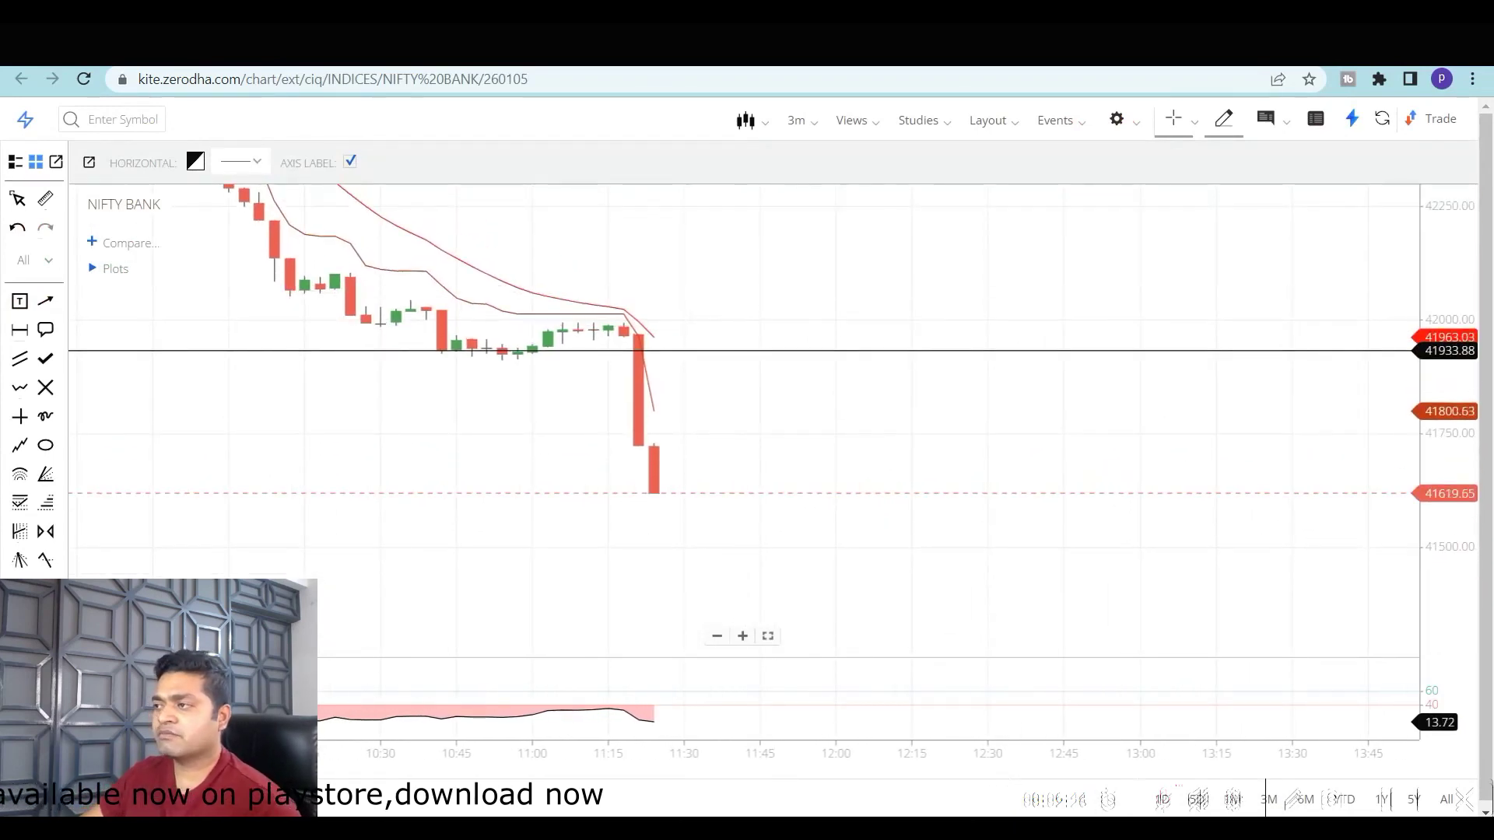
key(ctrl+Tab)
click(1438, 626)
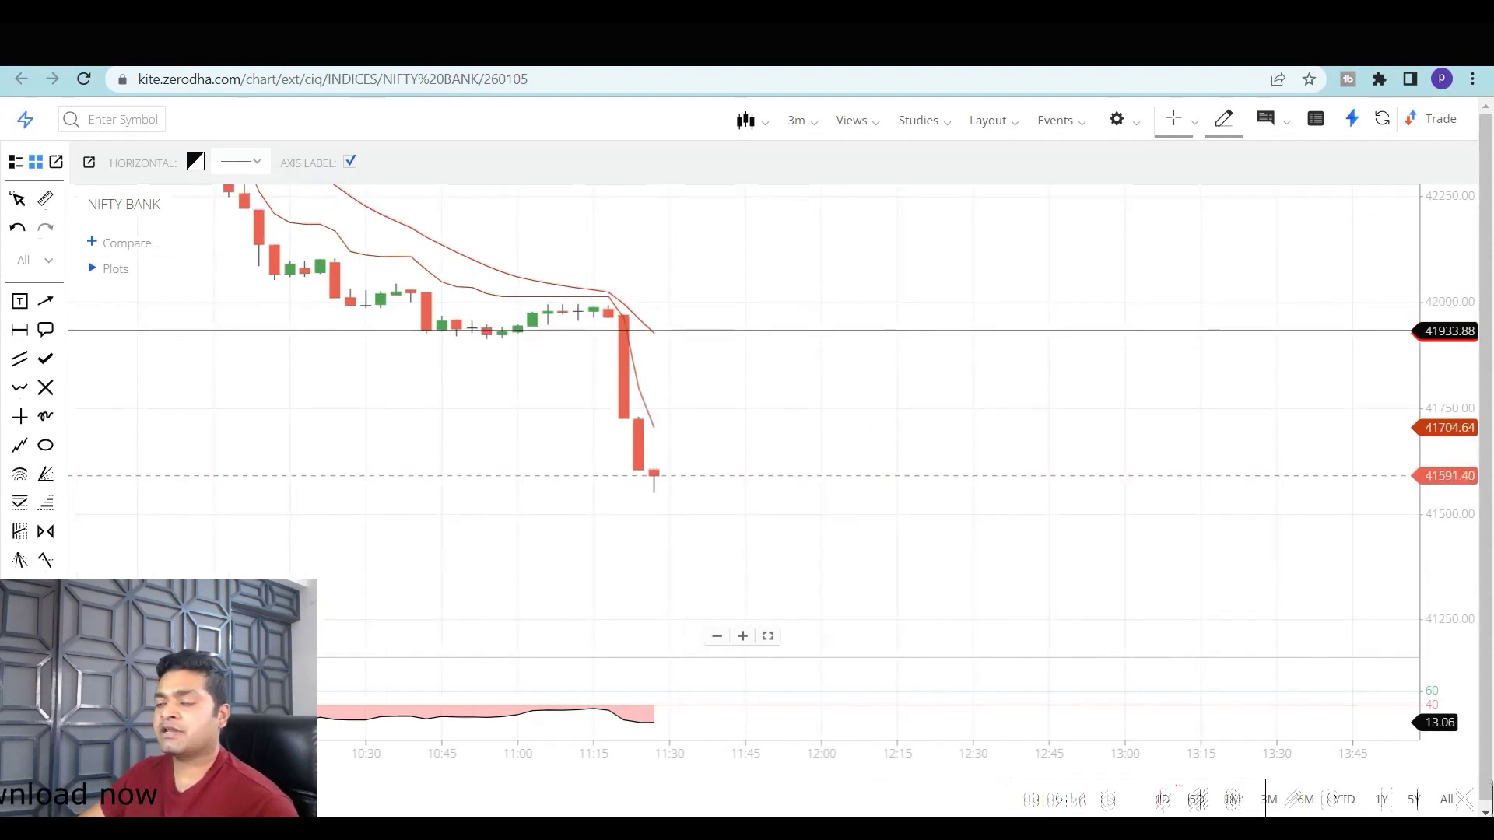
click(93, 54)
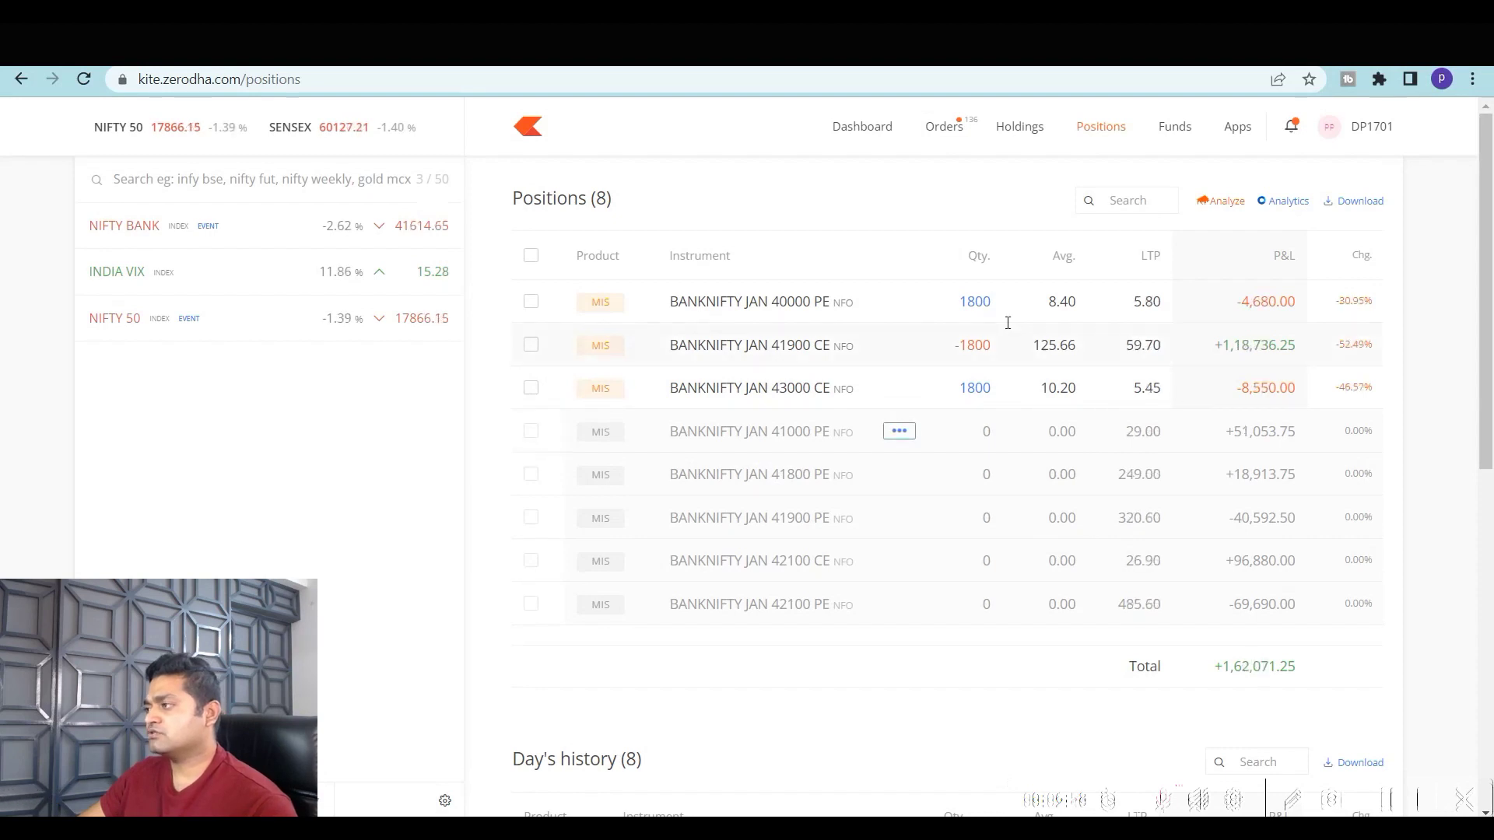
Exit the short BANKNIFTY JAN 41900 CE position, clear the notifications, and return to the NIFTY BANK chart.
click(531, 344)
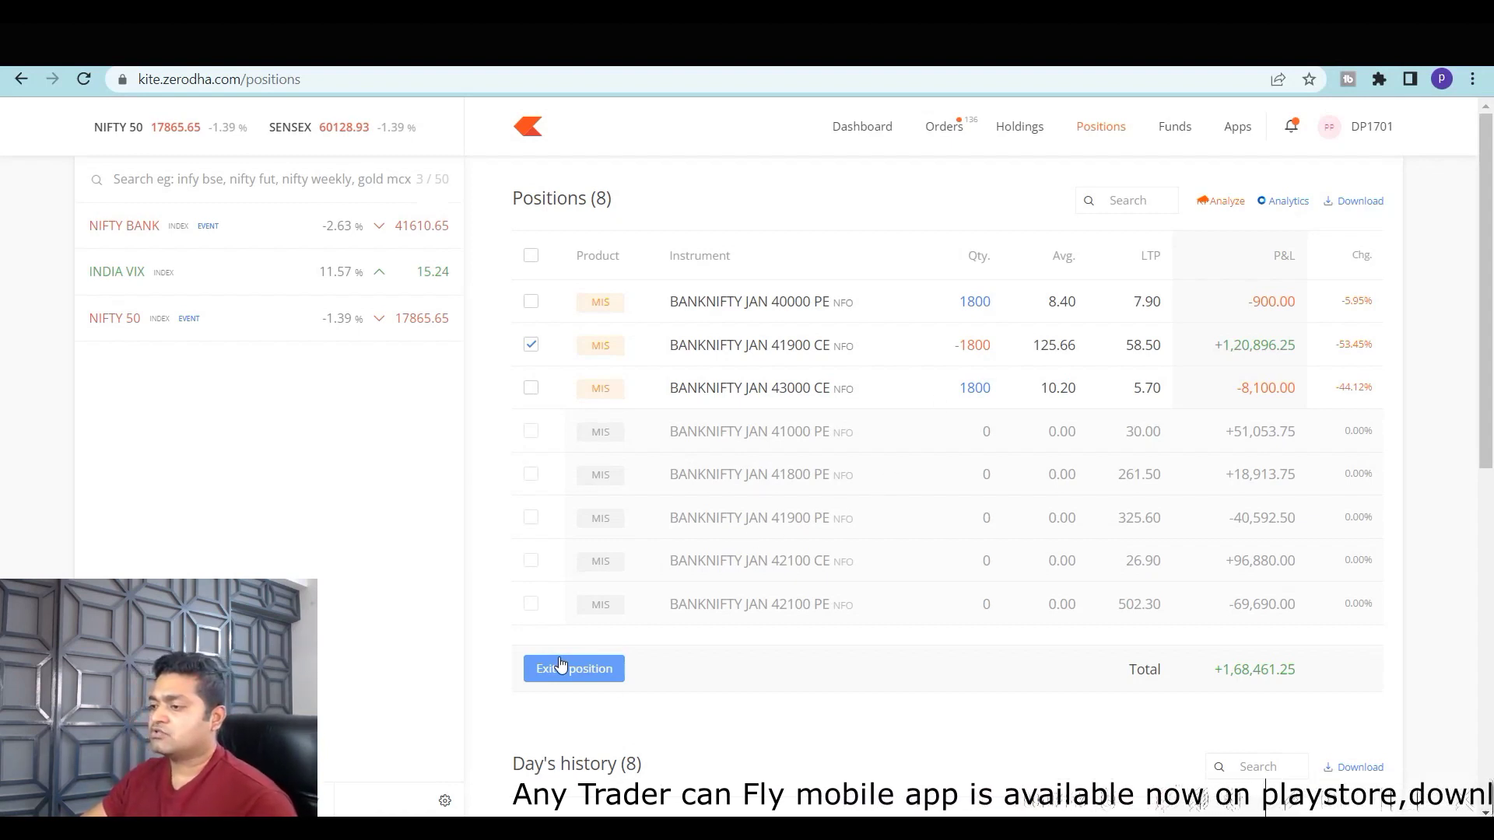
click(560, 664)
click(954, 374)
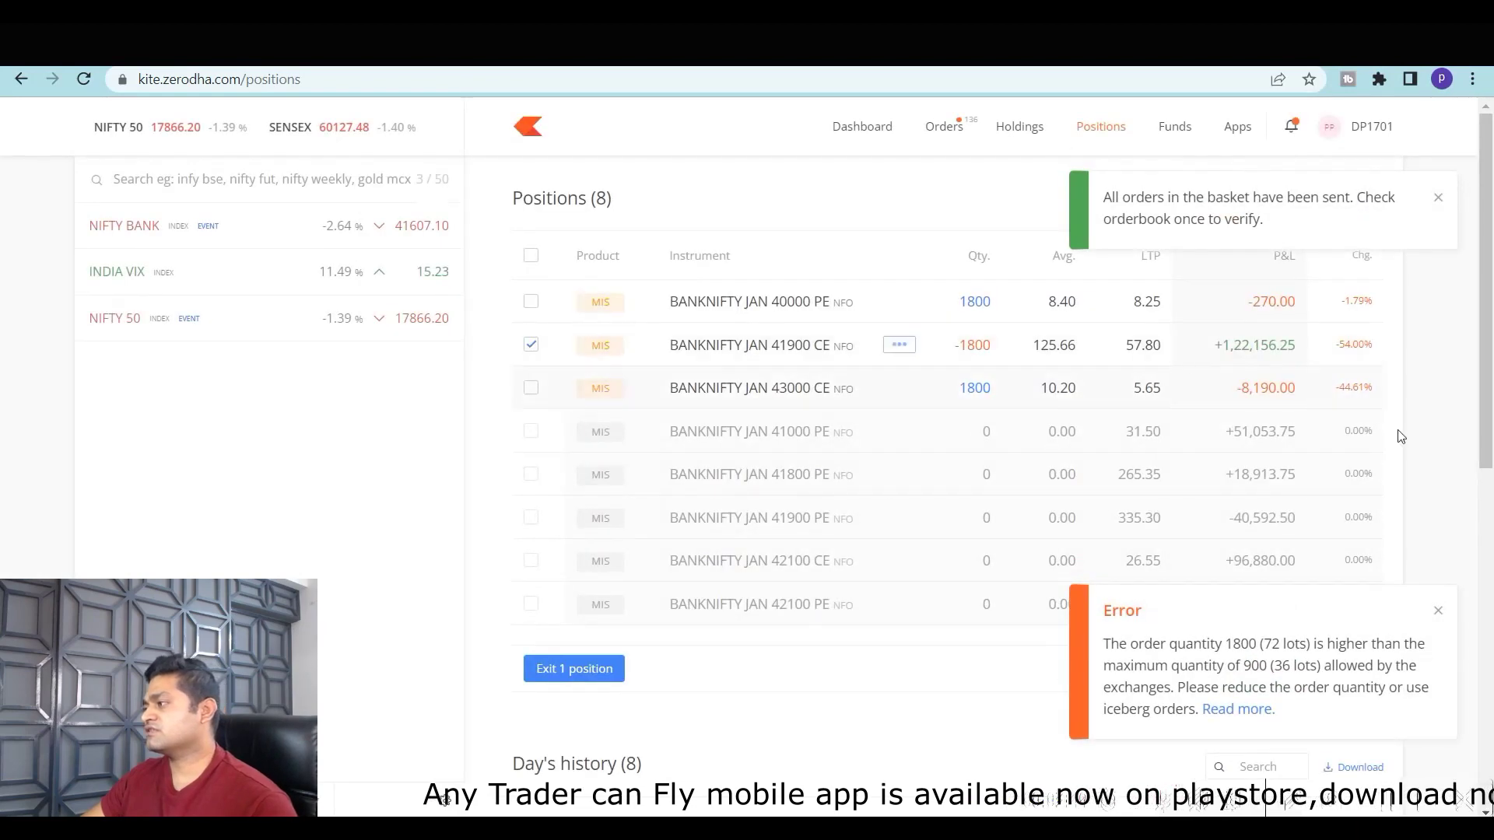
click(1438, 610)
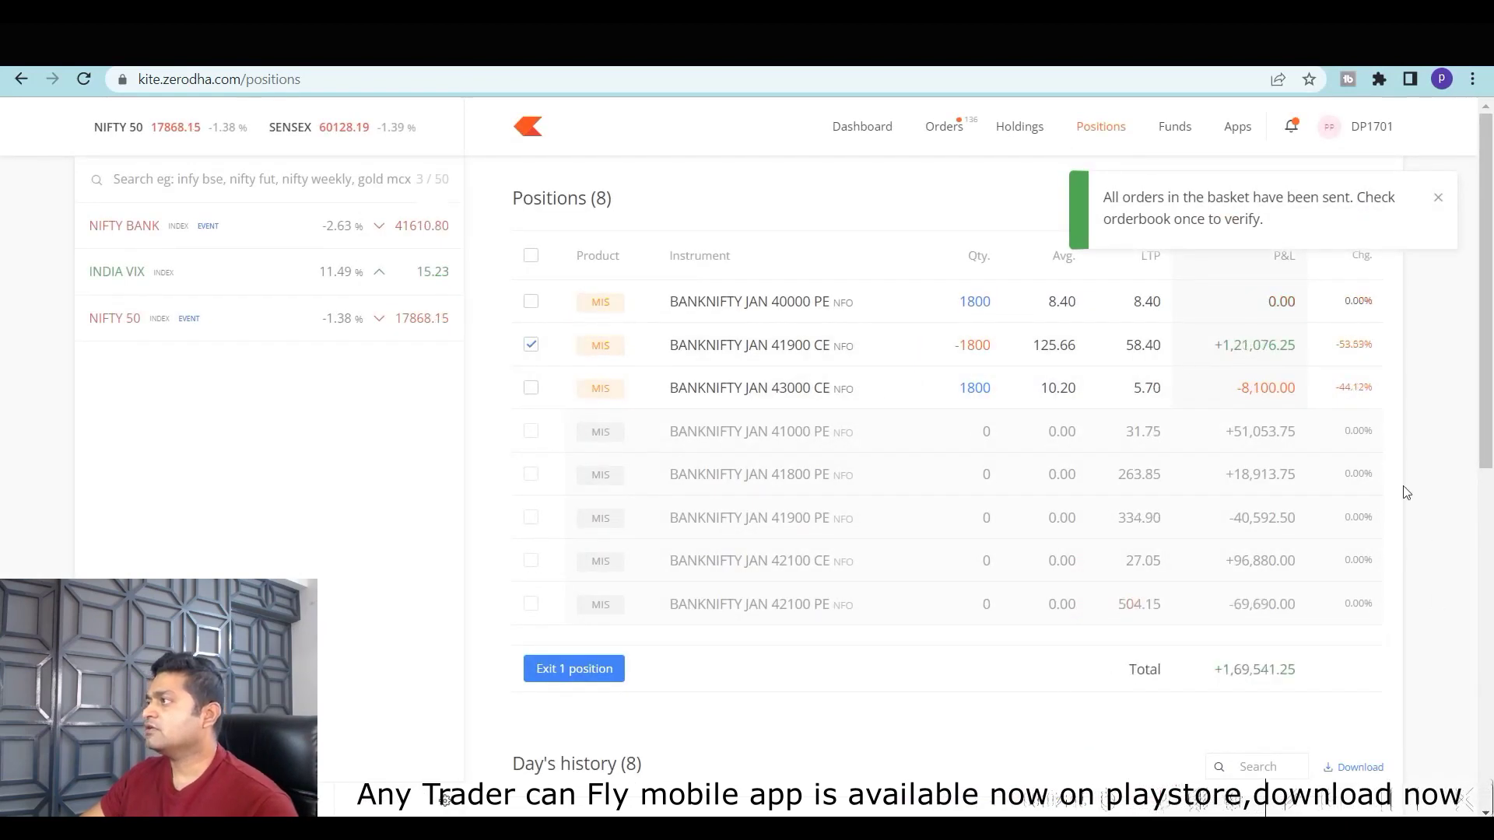
click(1441, 202)
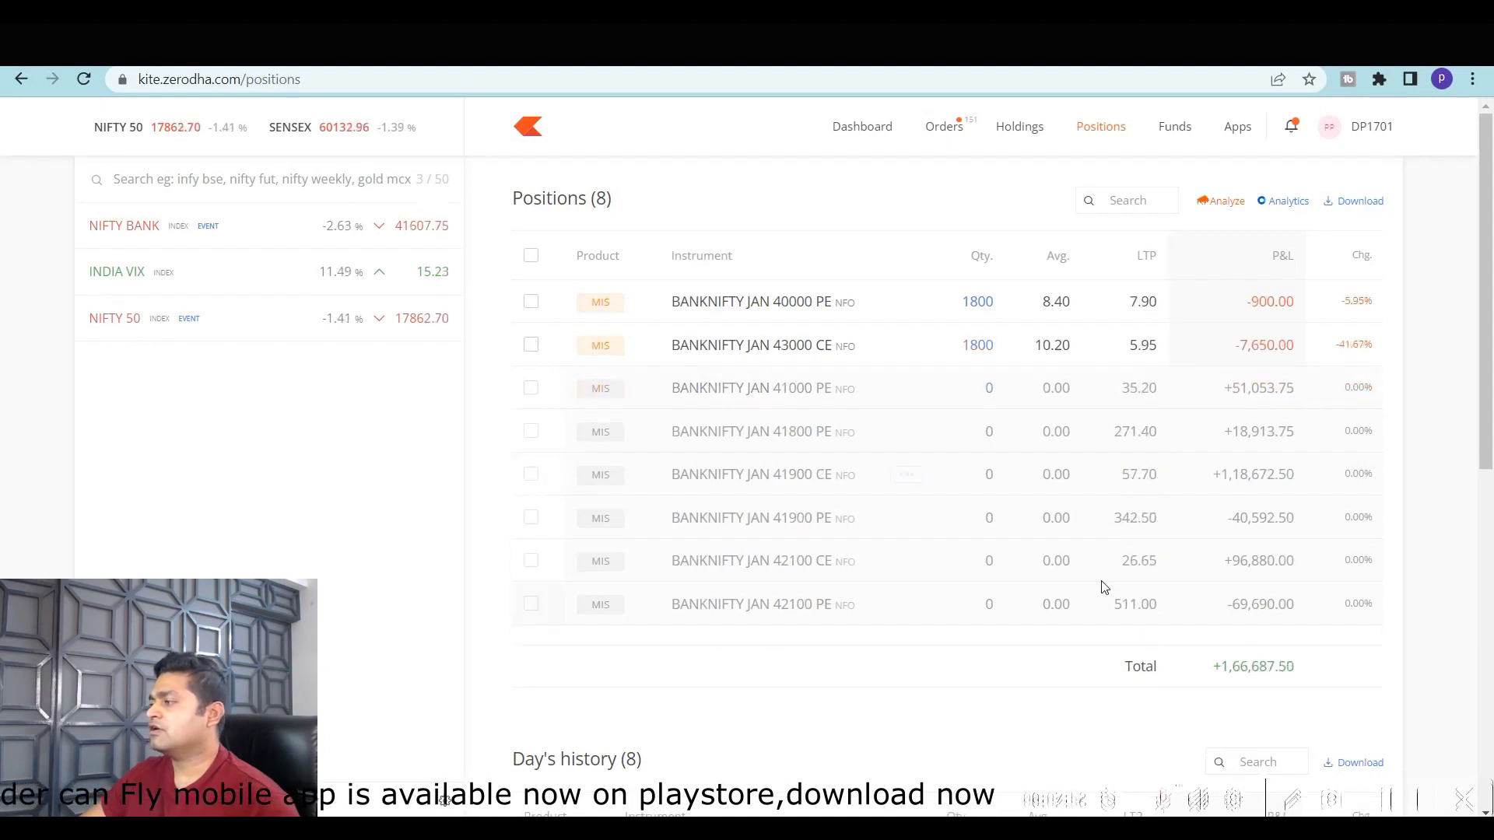
click(763, 31)
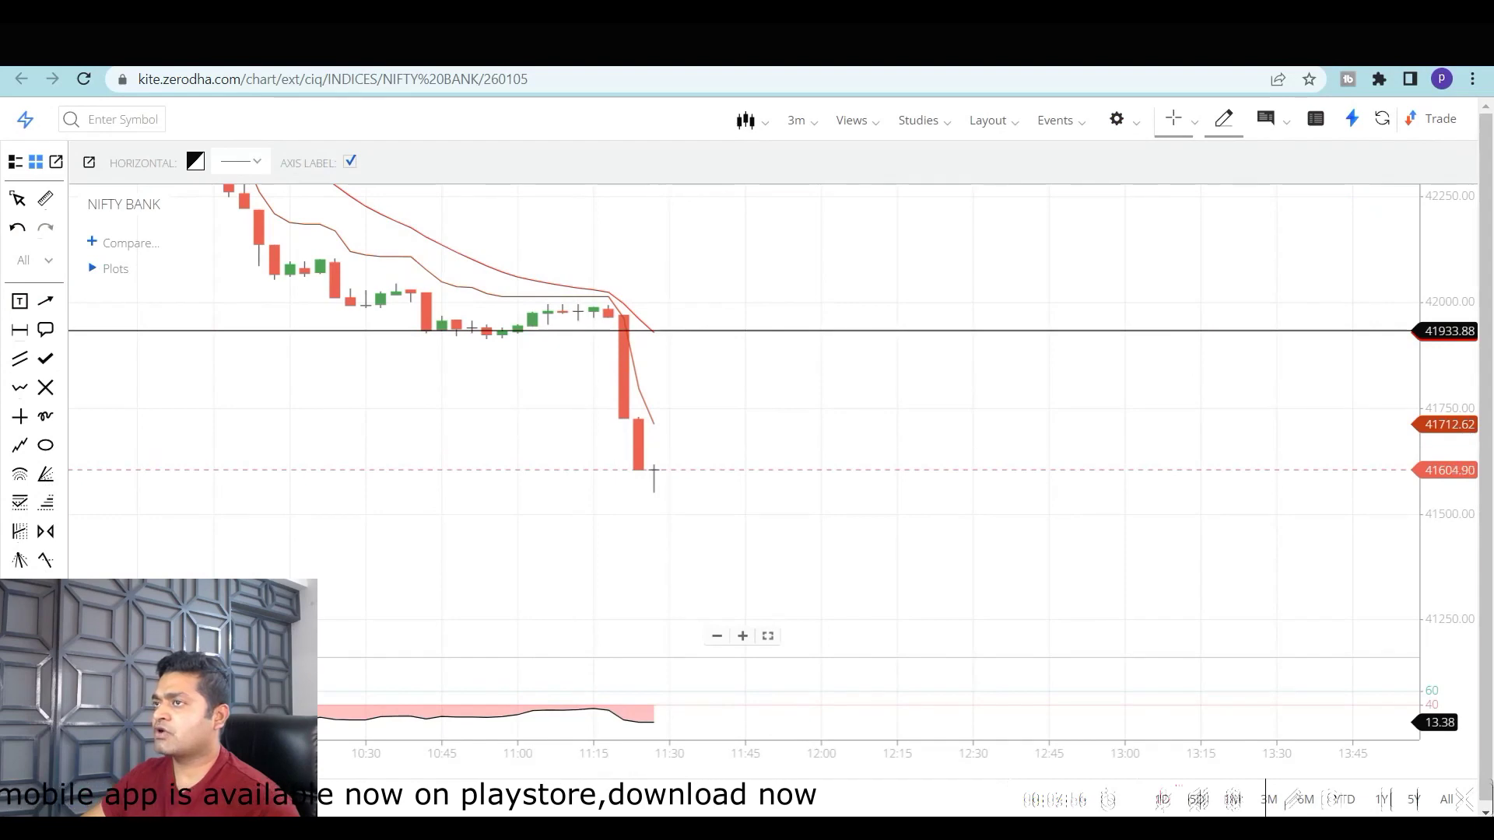
key(ctrl+shift+Tab)
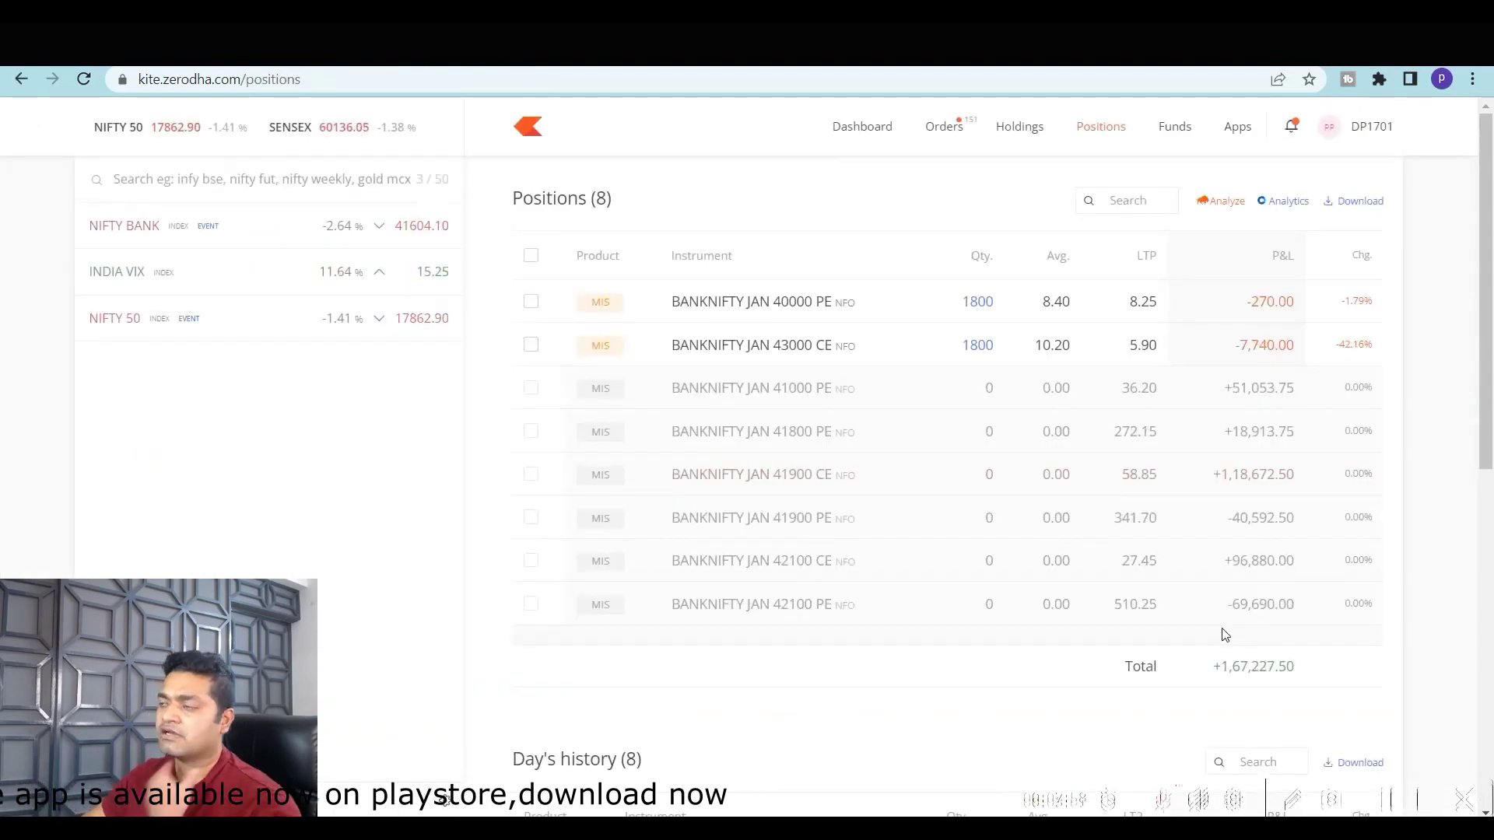